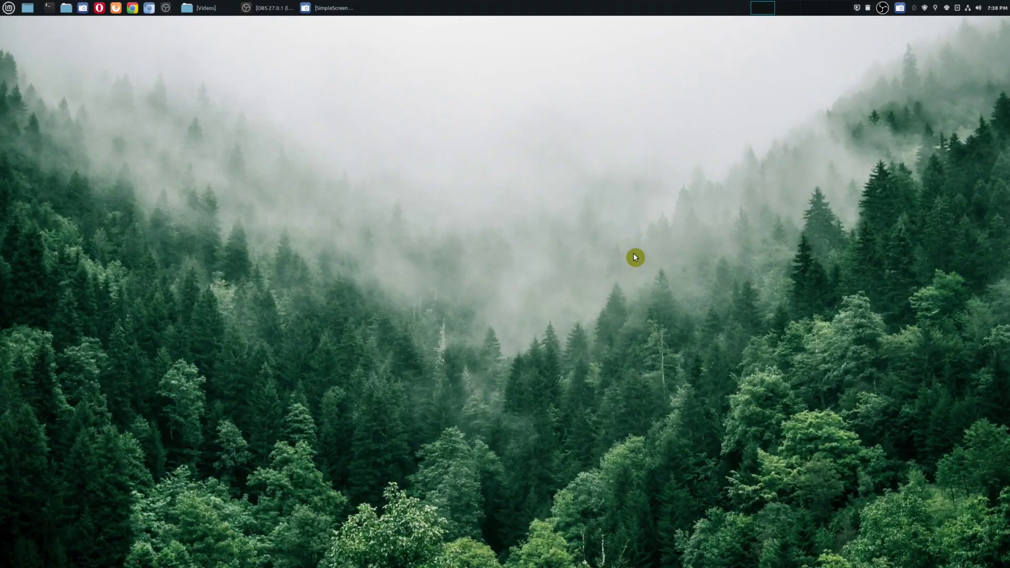
Step: Restore the OBS window and scroll the Scenes list to review the existing scenes
click(273, 9)
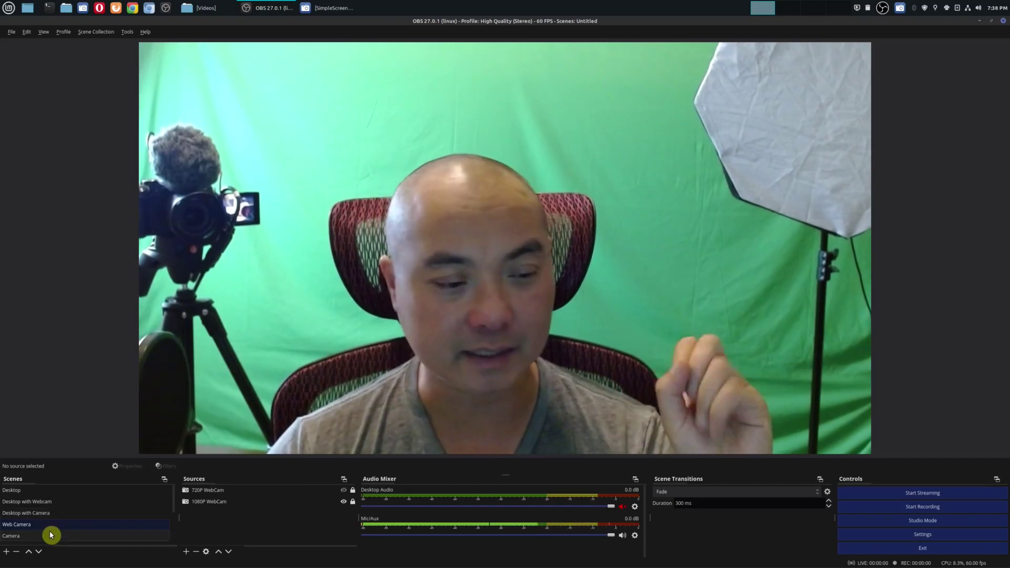
scroll(105, 517, down, 1)
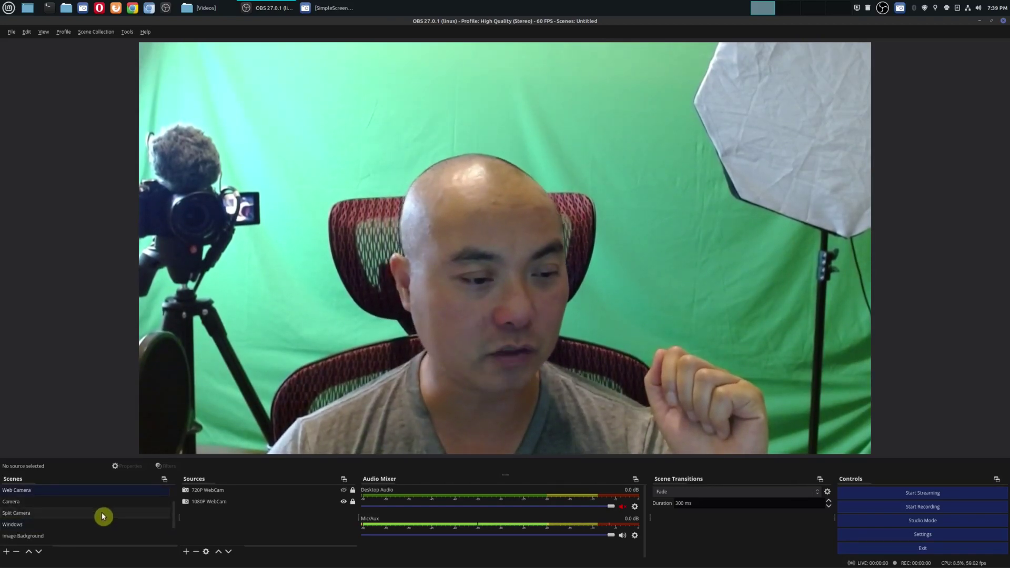
scroll(103, 516, down, 3)
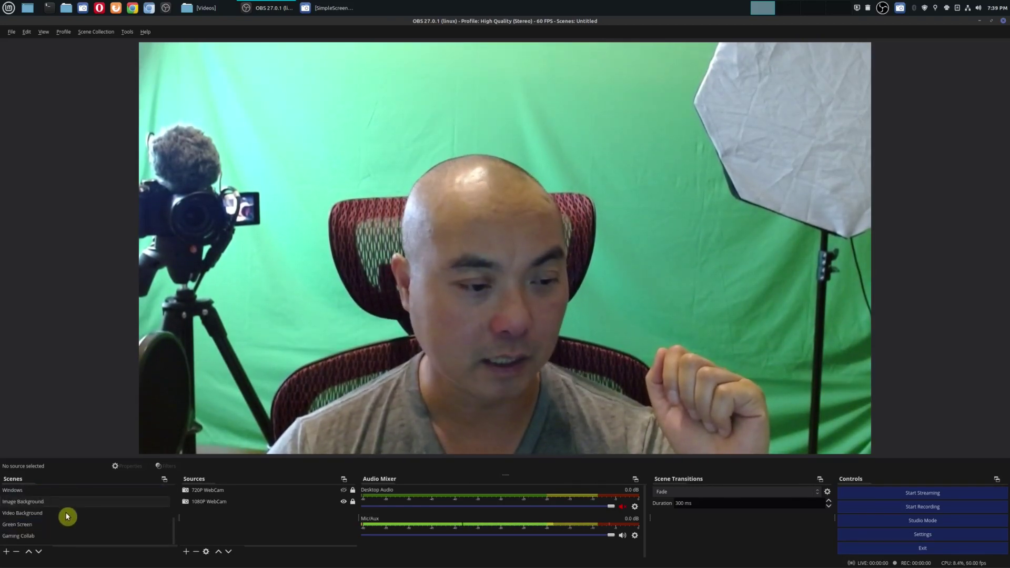
Step: Add a new empty scene named Camera1 to the Scenes list
click(7, 552)
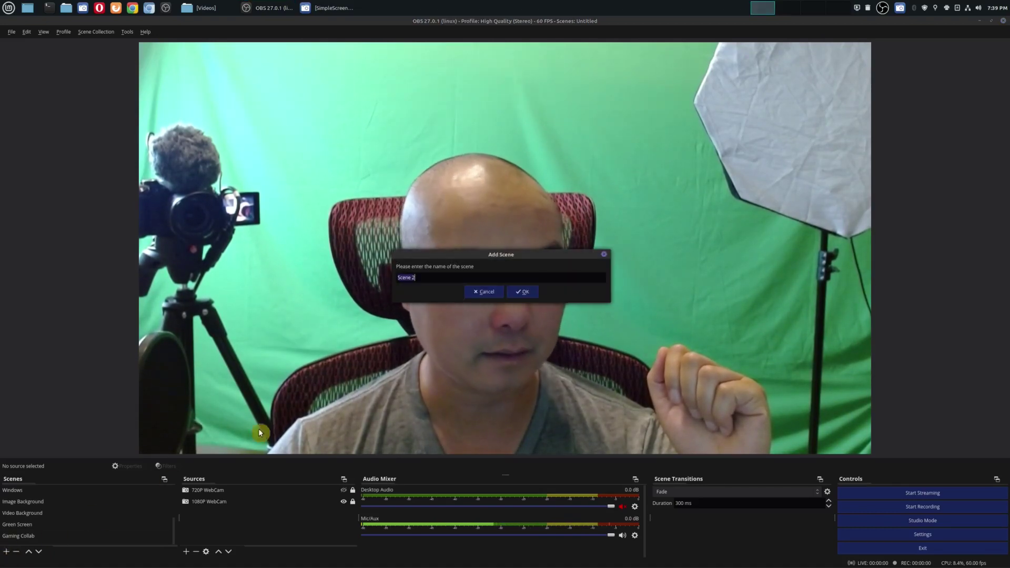
click(421, 279)
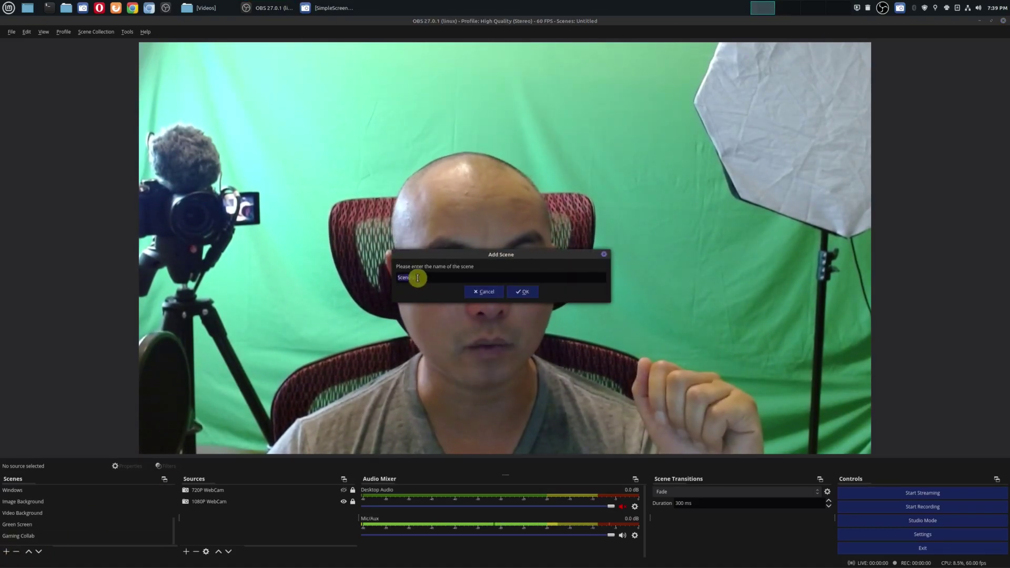
text(Camera1)
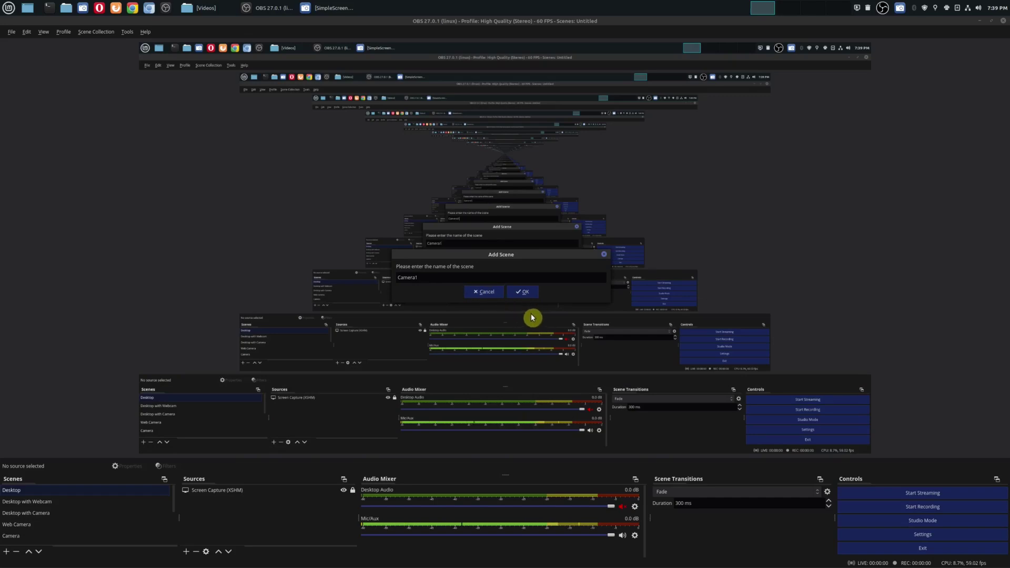
click(524, 293)
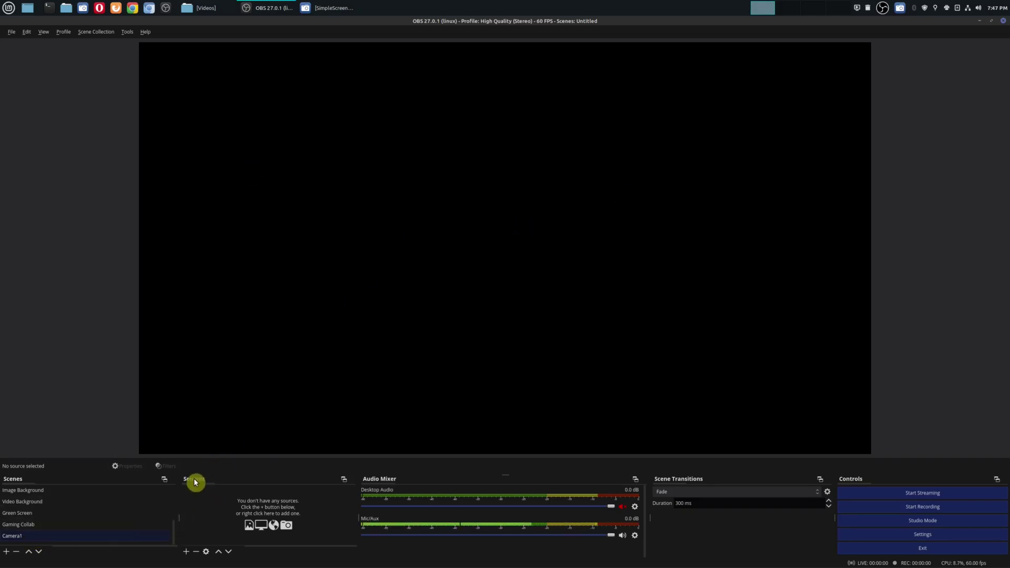
Step: Add the existing 1080P WebCam Video Capture Device (V4L2) source to Camera1
click(186, 552)
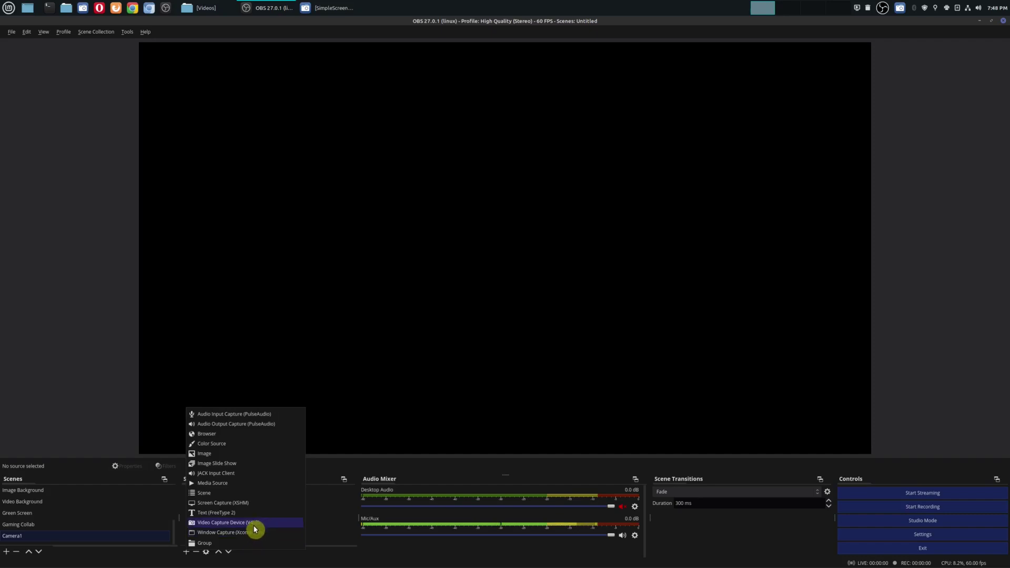
click(276, 524)
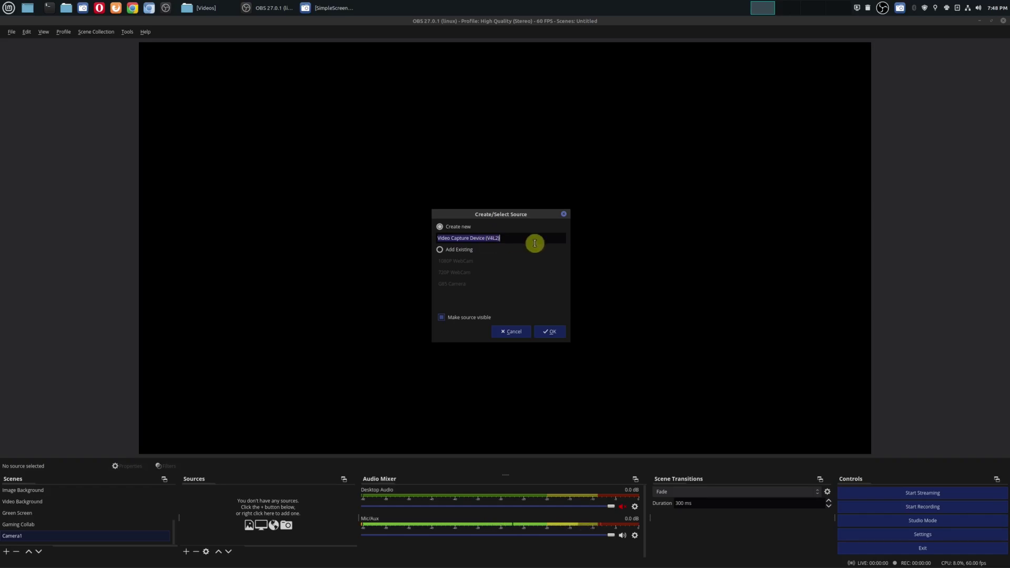
click(463, 253)
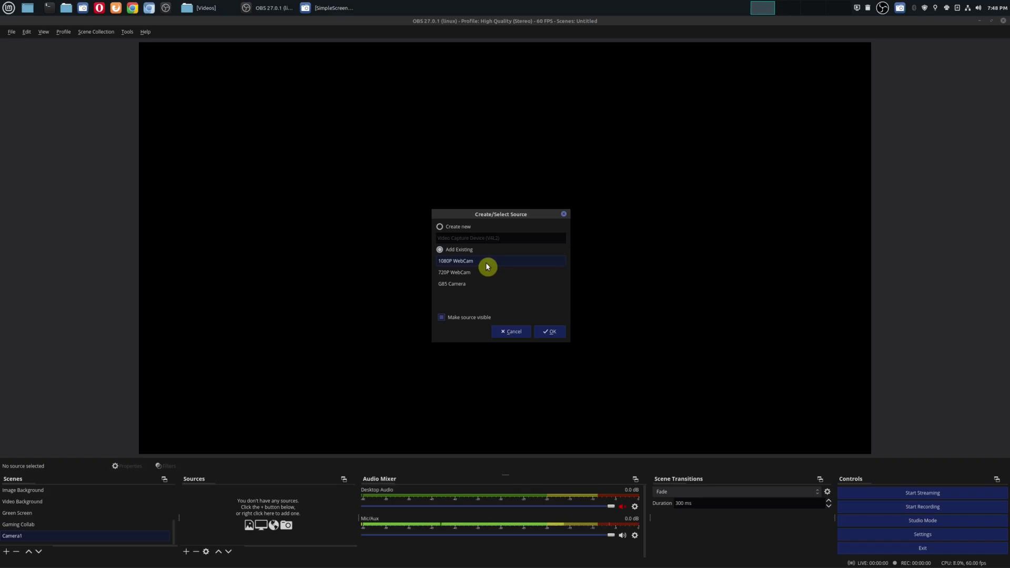
click(546, 333)
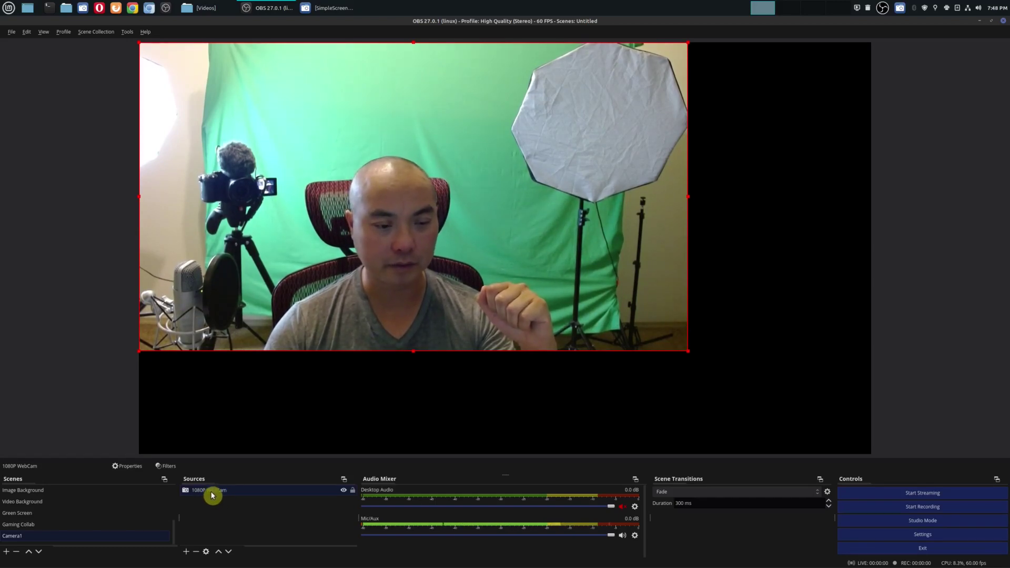
right_click(212, 495)
click(202, 494)
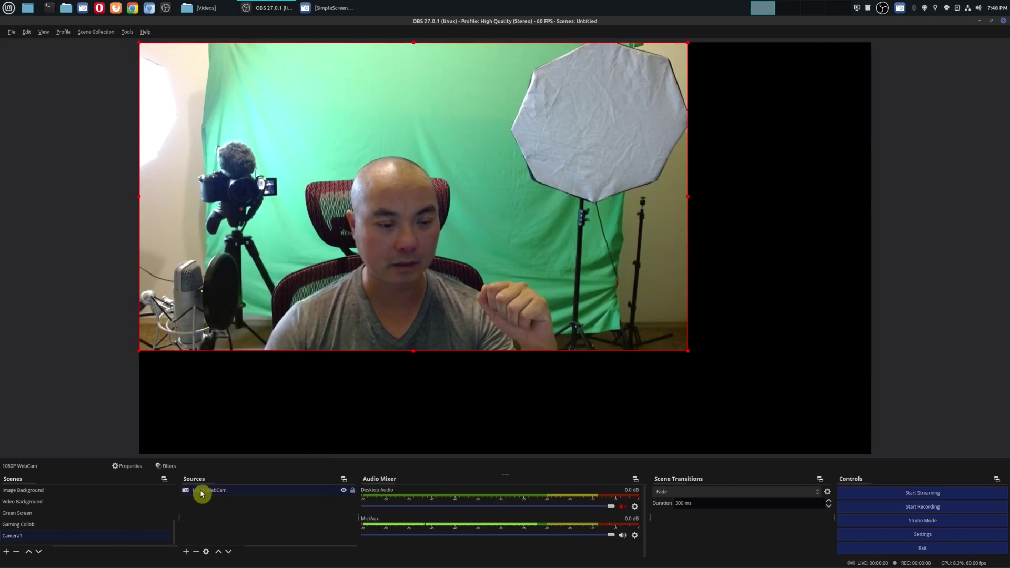
click(207, 554)
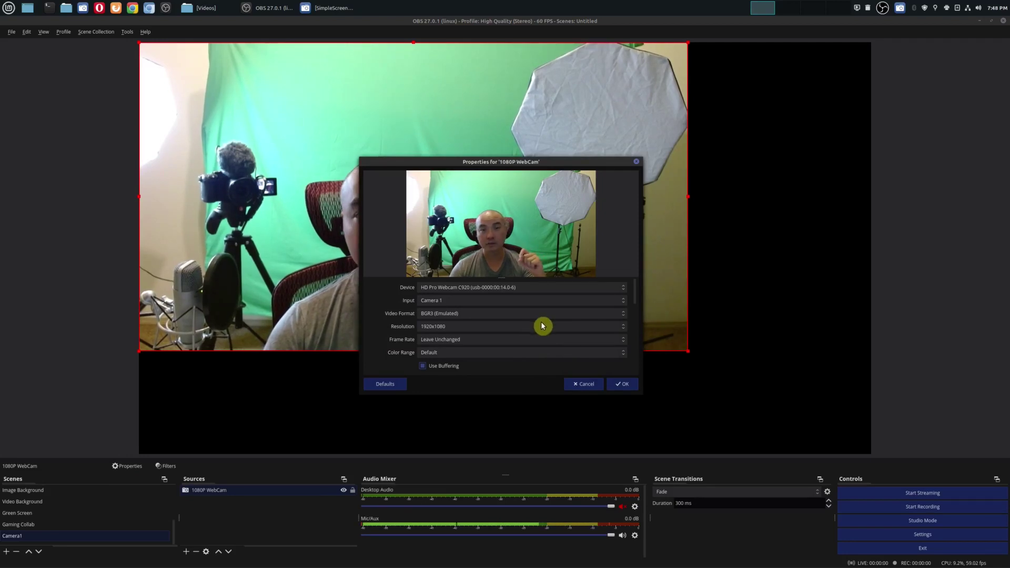
click(620, 293)
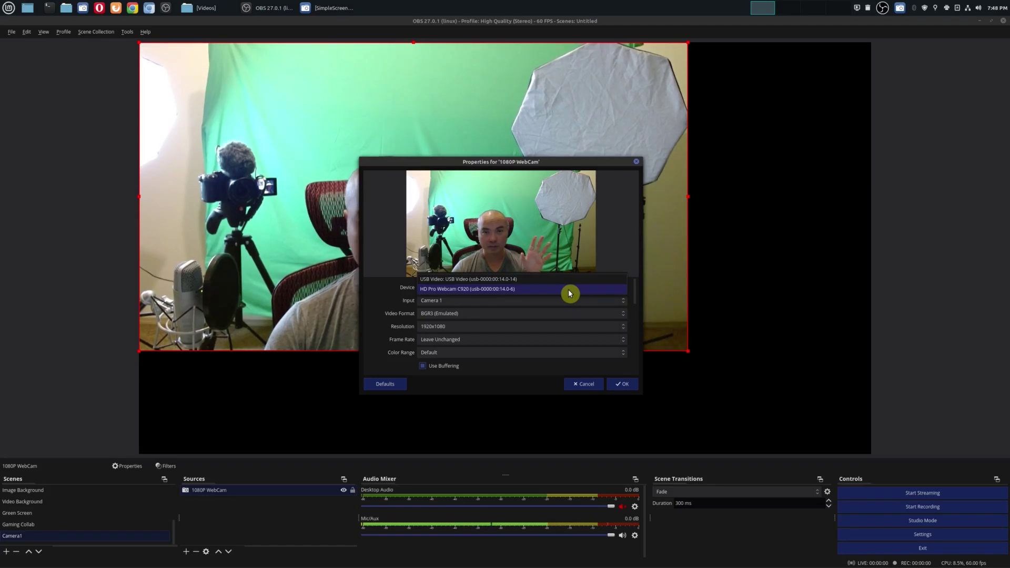
click(568, 290)
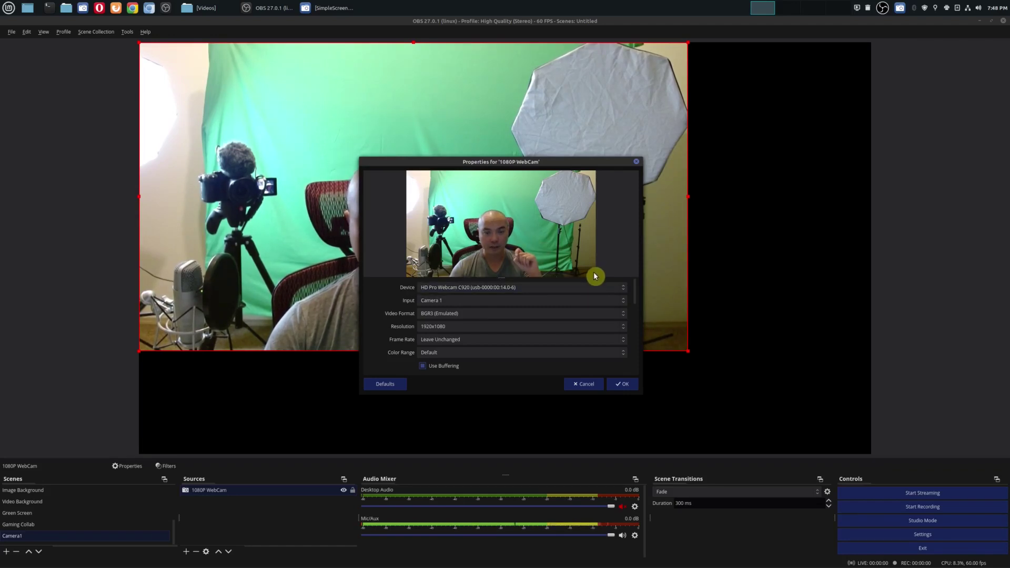
click(618, 305)
click(616, 273)
click(622, 319)
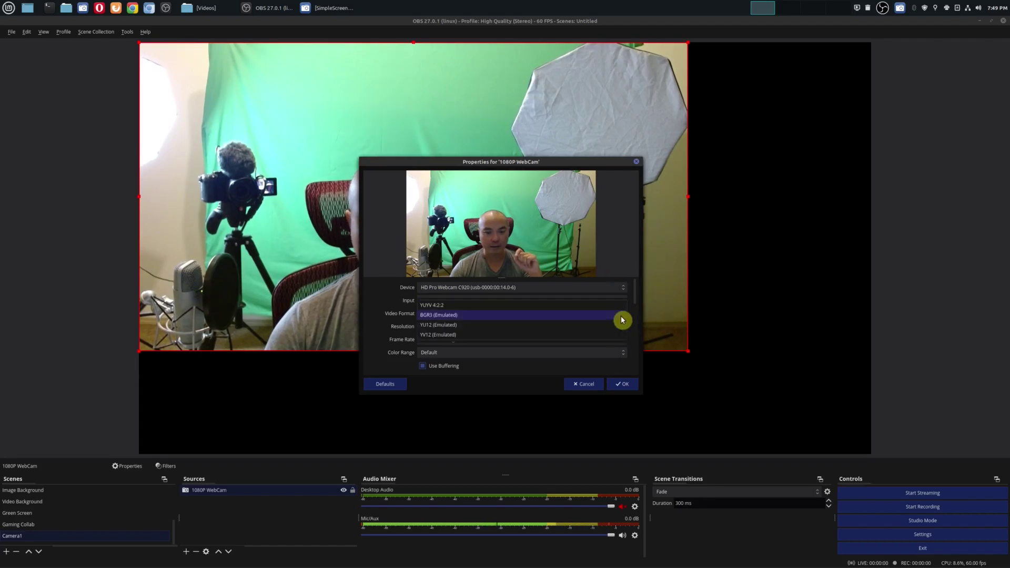
click(544, 315)
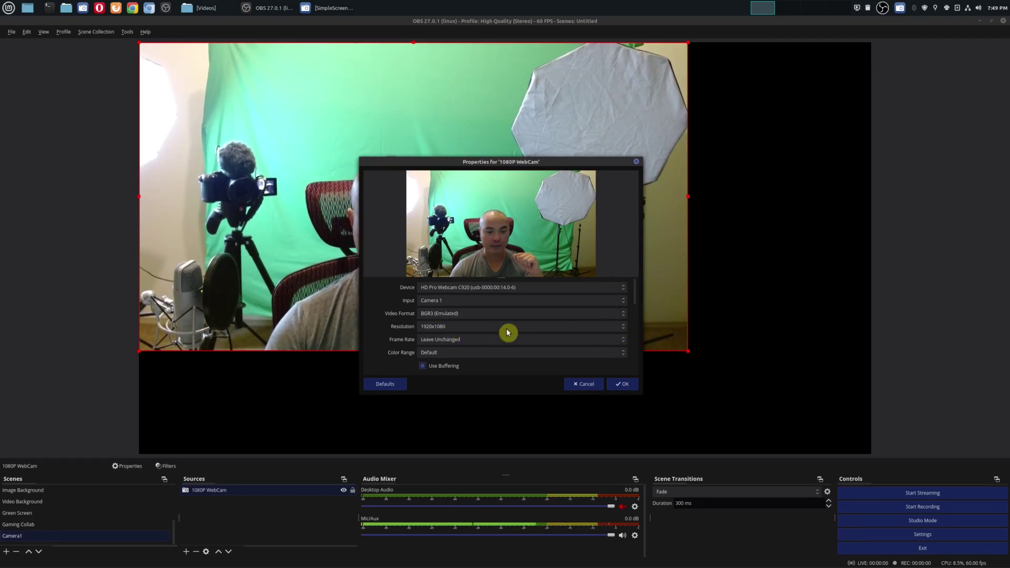
scroll(581, 325, down, 5)
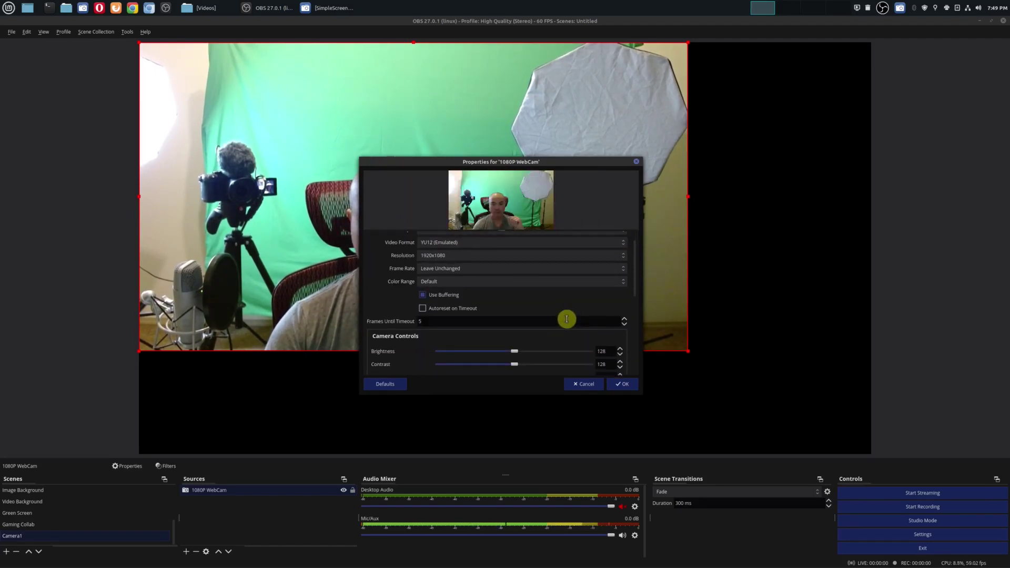
scroll(473, 337, down, 6)
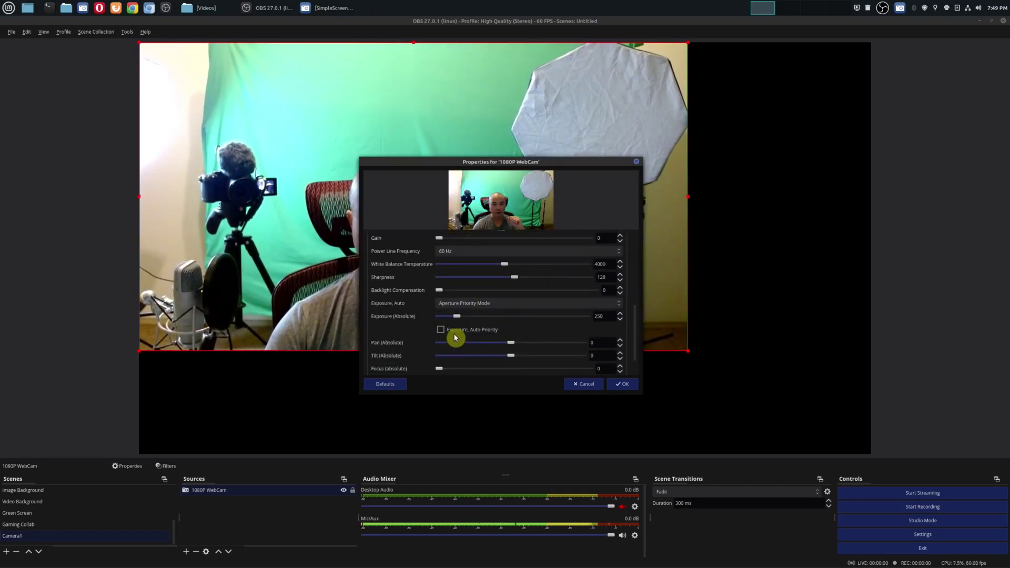
scroll(568, 358, up, 2)
click(621, 390)
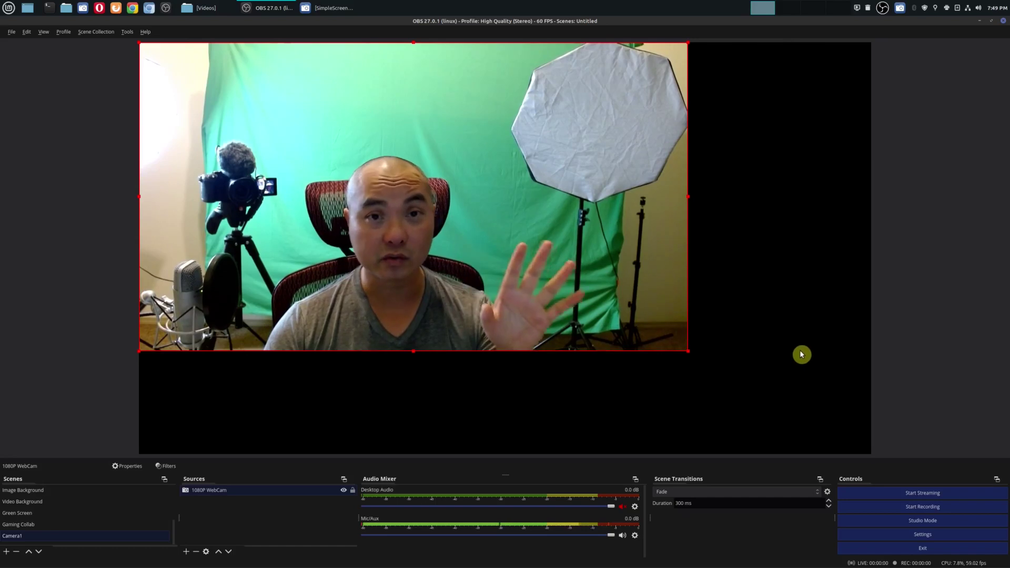
Step: Shrink the webcam image proportionally and place it near the canvas's top-left corner
drag(499, 186, 550, 201)
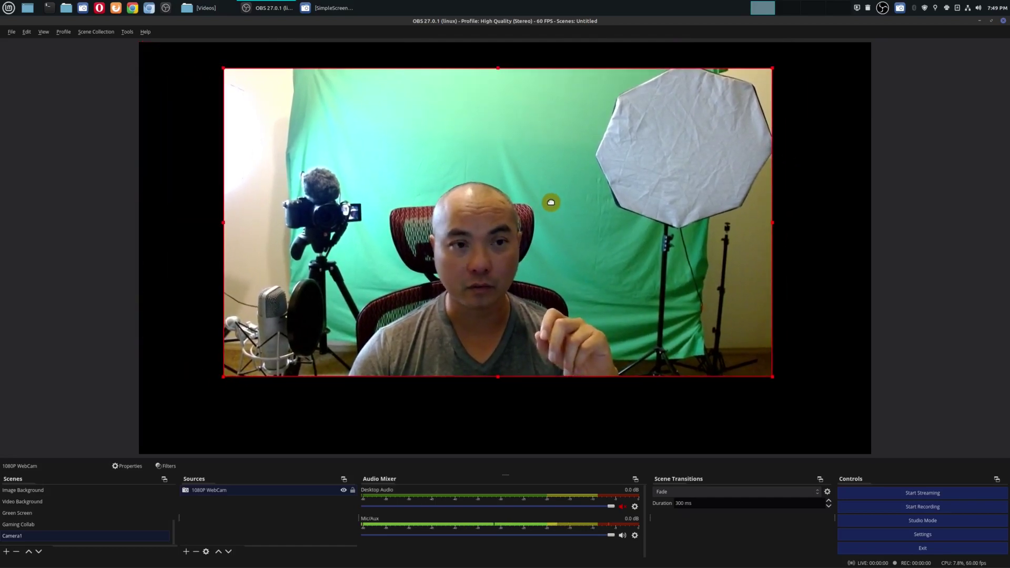
drag(772, 377, 595, 292)
drag(757, 393, 612, 304)
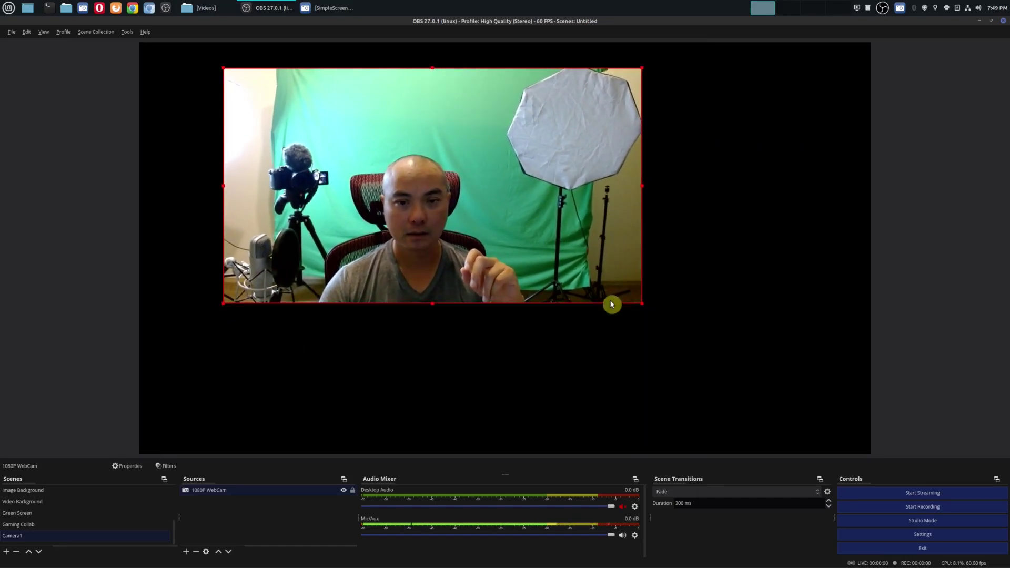
drag(421, 169, 343, 148)
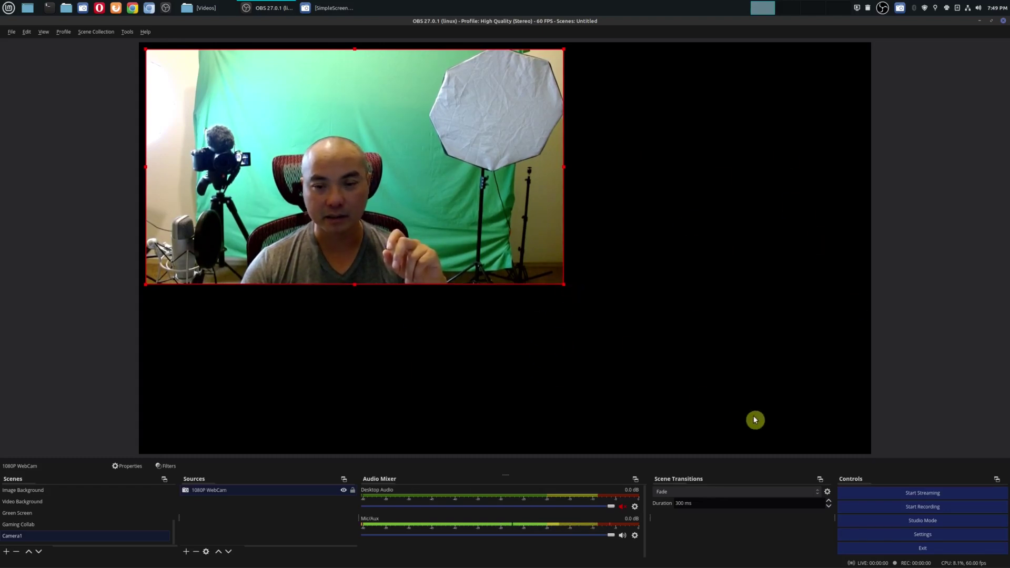
Step: Fit the 1080P WebCam source to screen so it fills the canvas, then lock it
right_click(328, 131)
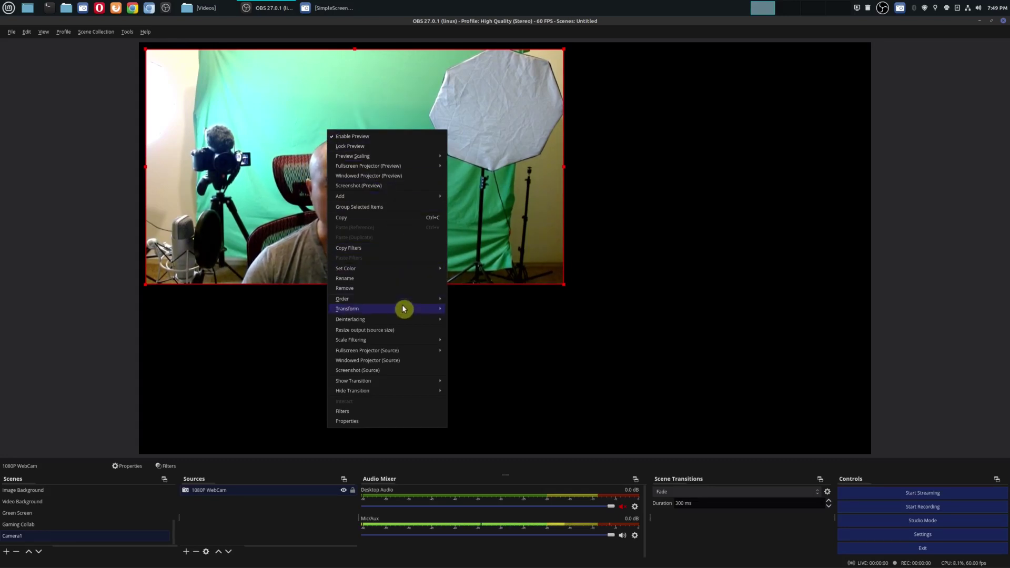
mouse_move(404, 315)
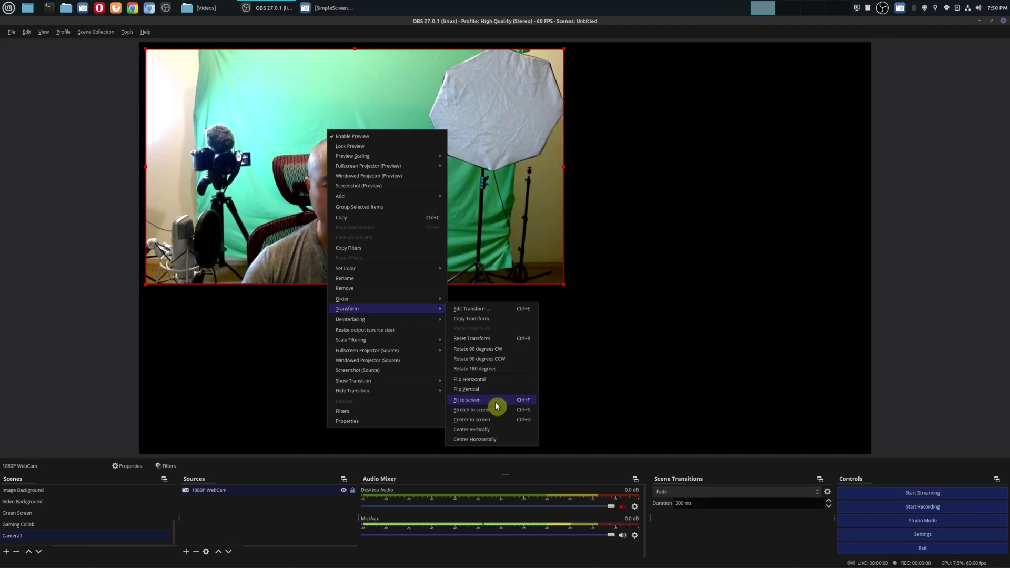
click(495, 402)
click(941, 364)
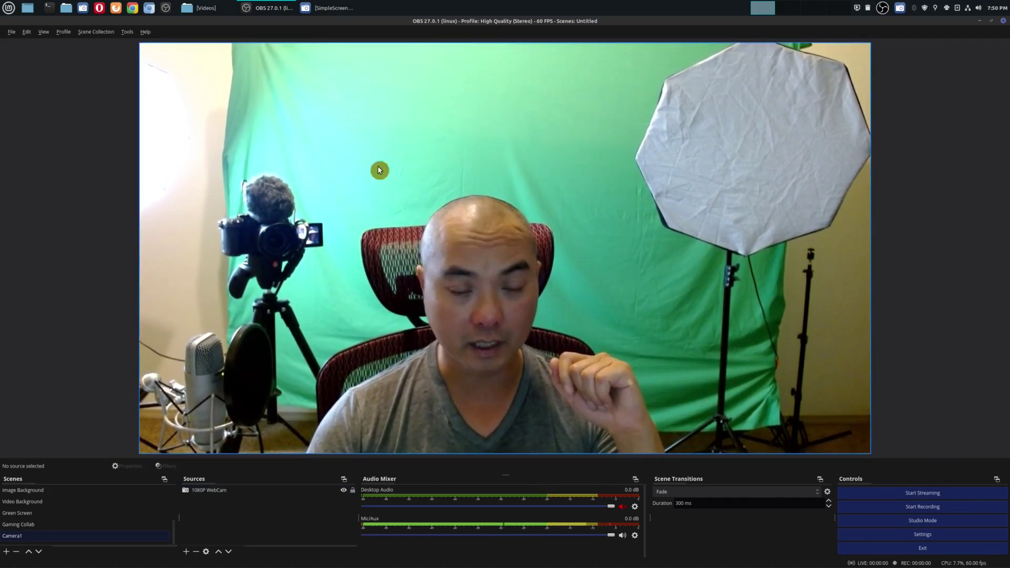
click(352, 489)
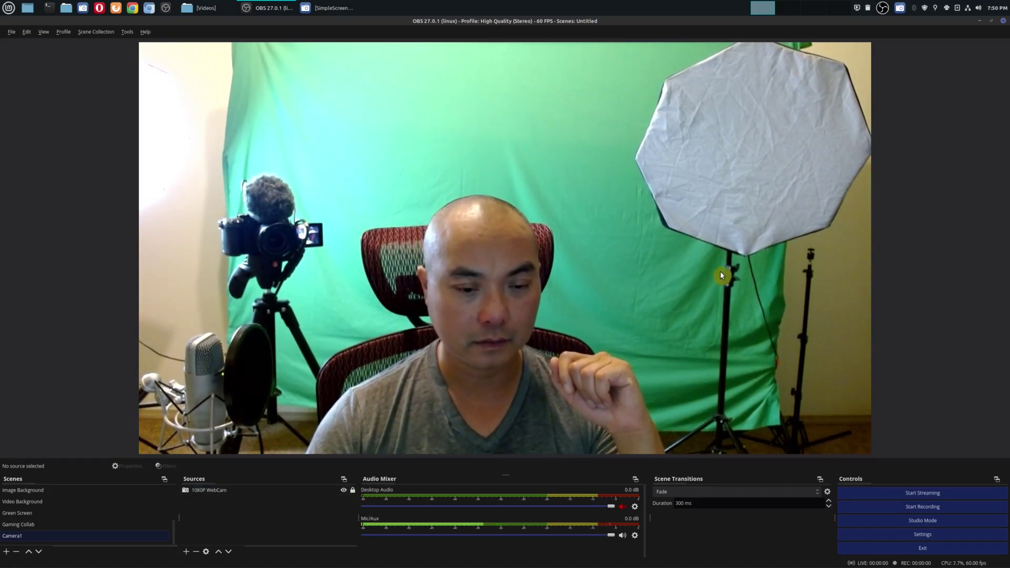
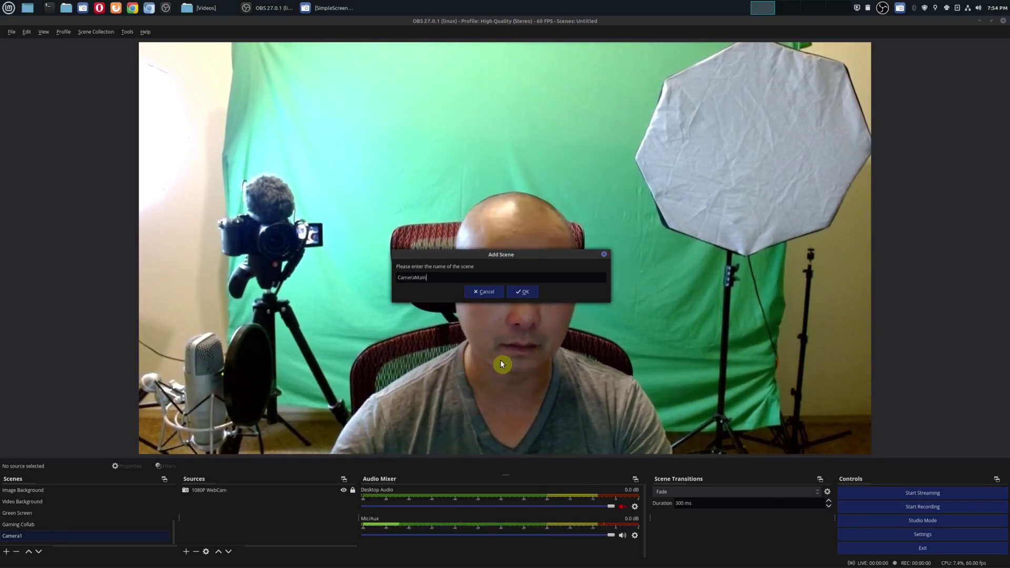
Step: Confirm the CameraMain scene and add the existing G85 Camera video capture source to it
click(516, 293)
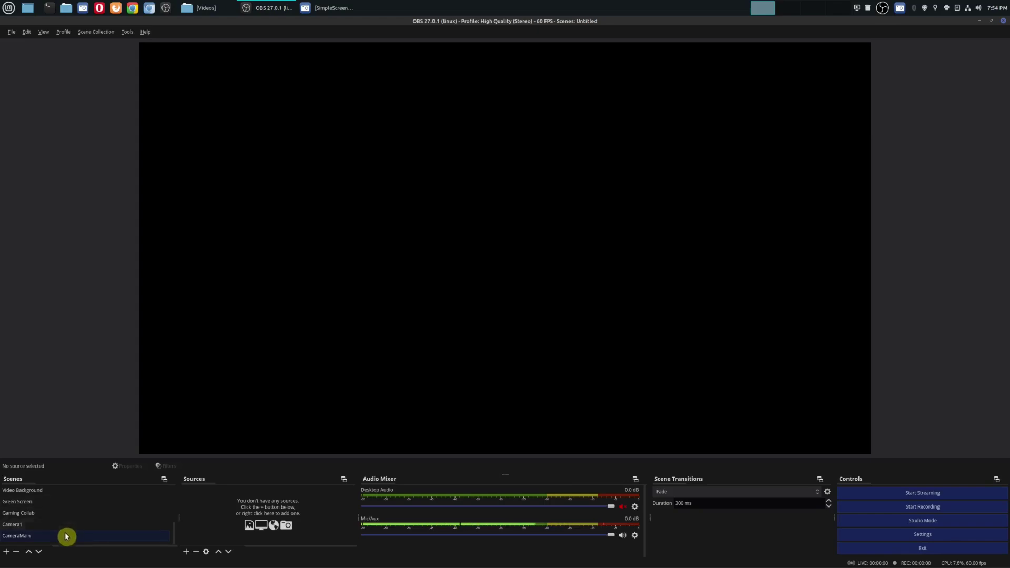
click(188, 554)
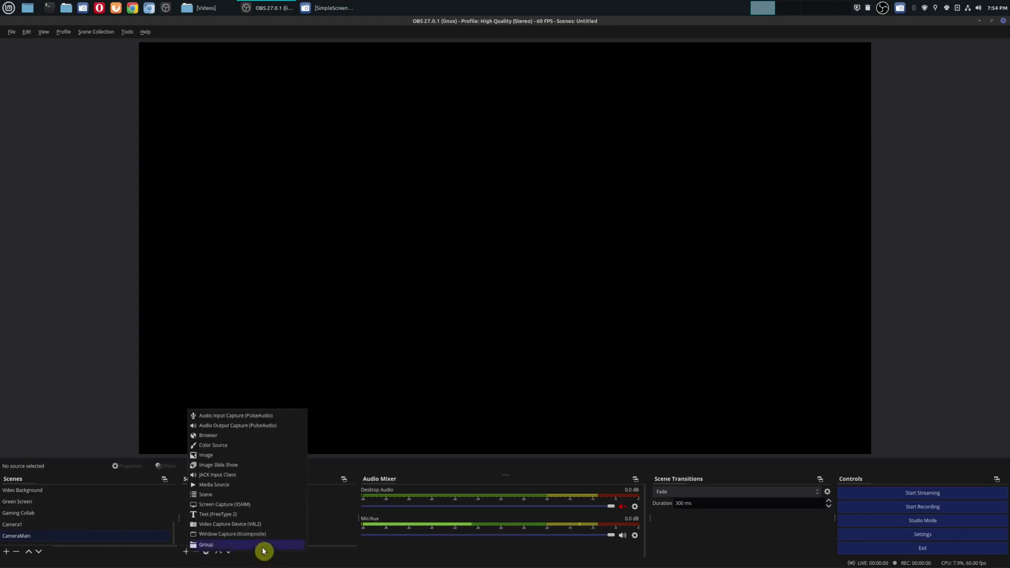
click(266, 524)
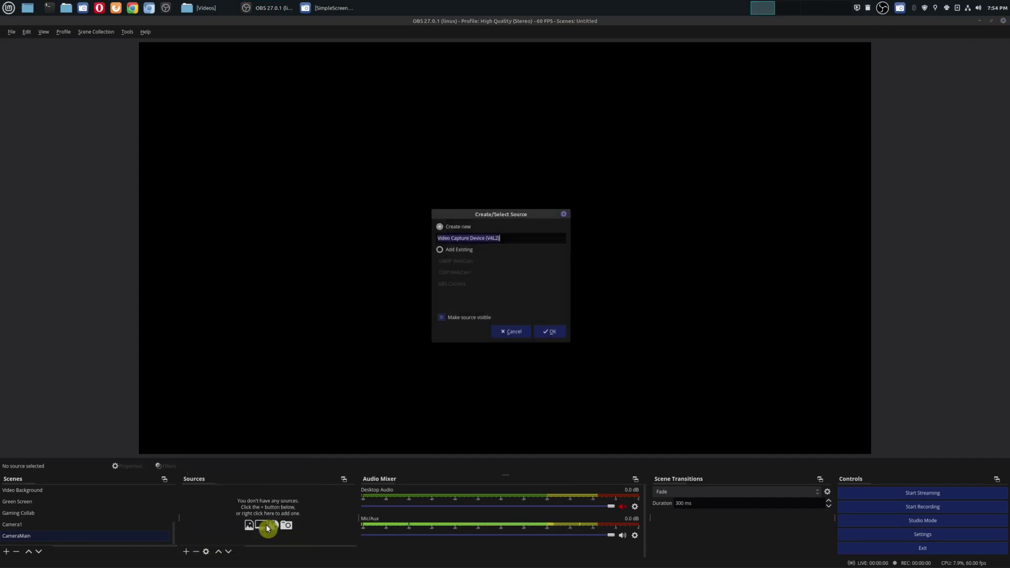
click(463, 251)
click(463, 287)
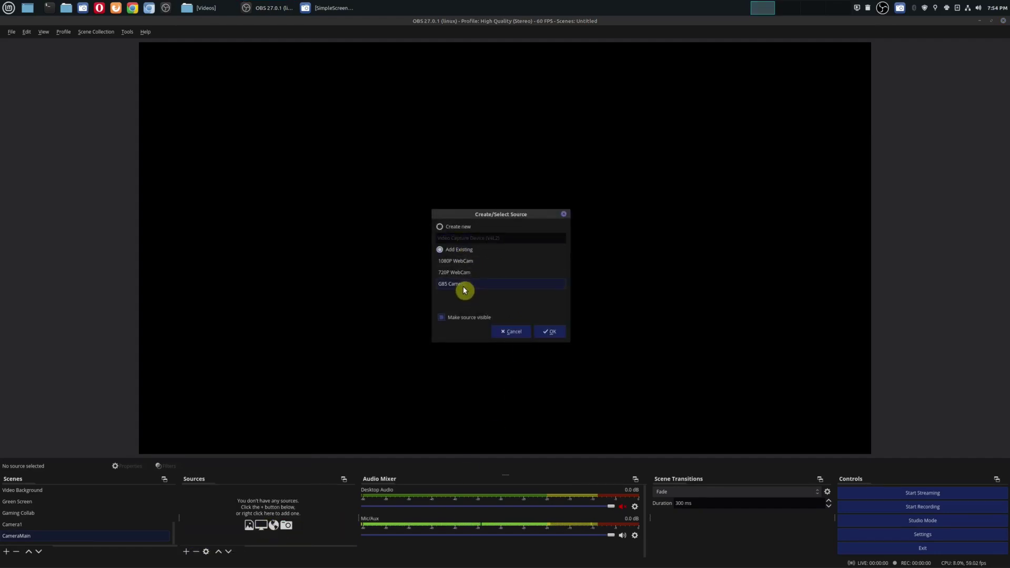
click(550, 332)
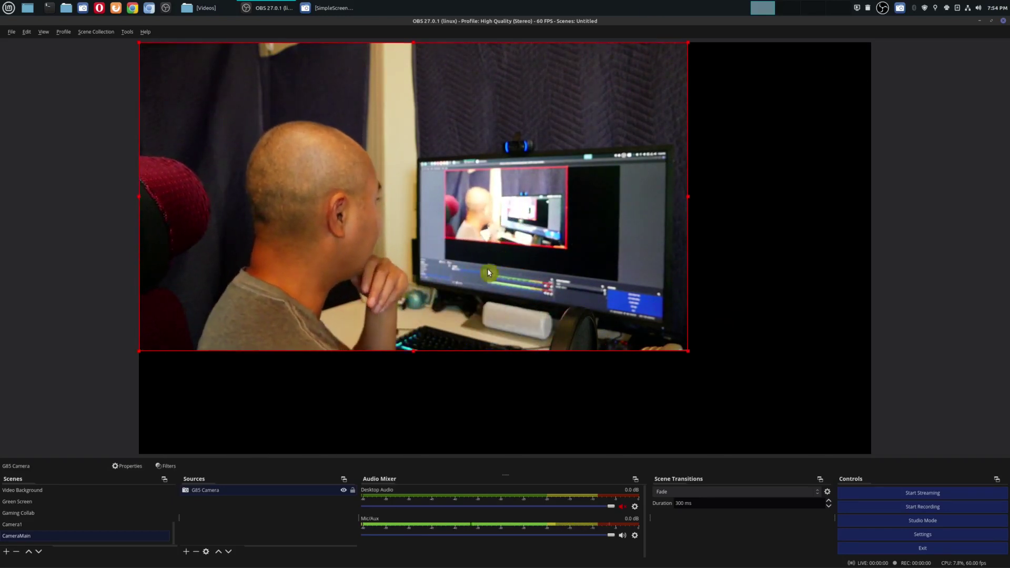
click(136, 468)
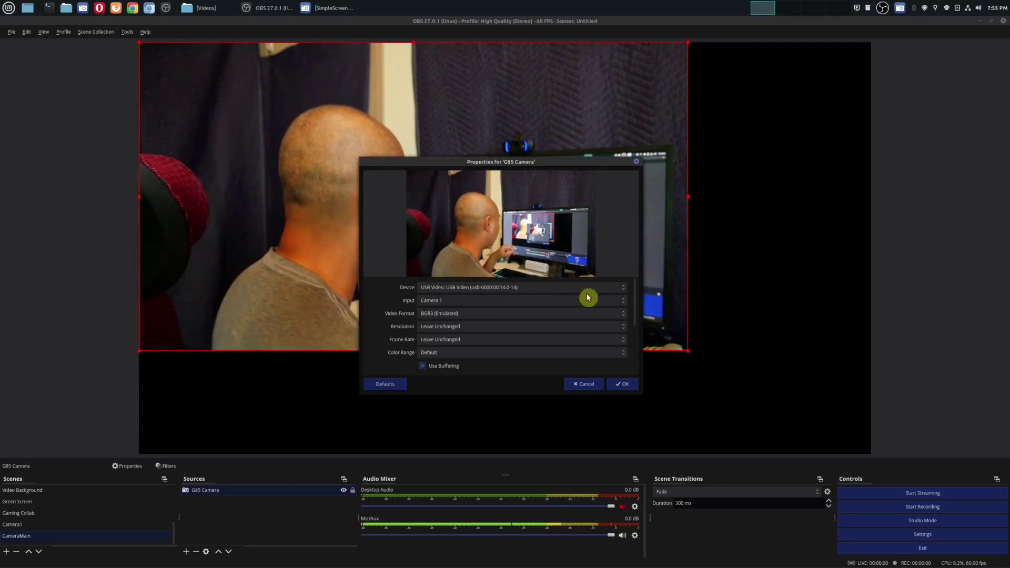
click(613, 290)
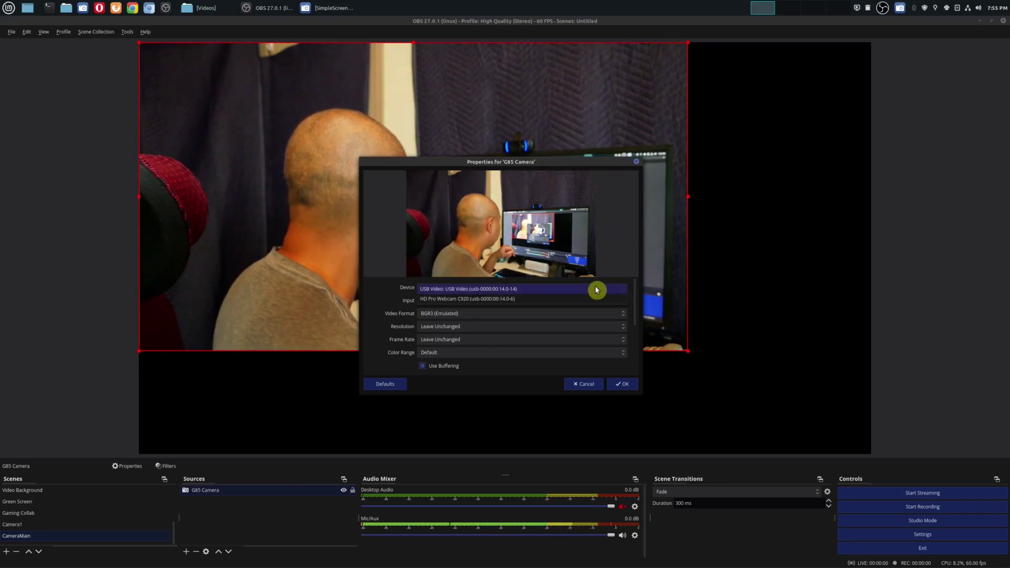
click(597, 290)
scroll(554, 335, down, 4)
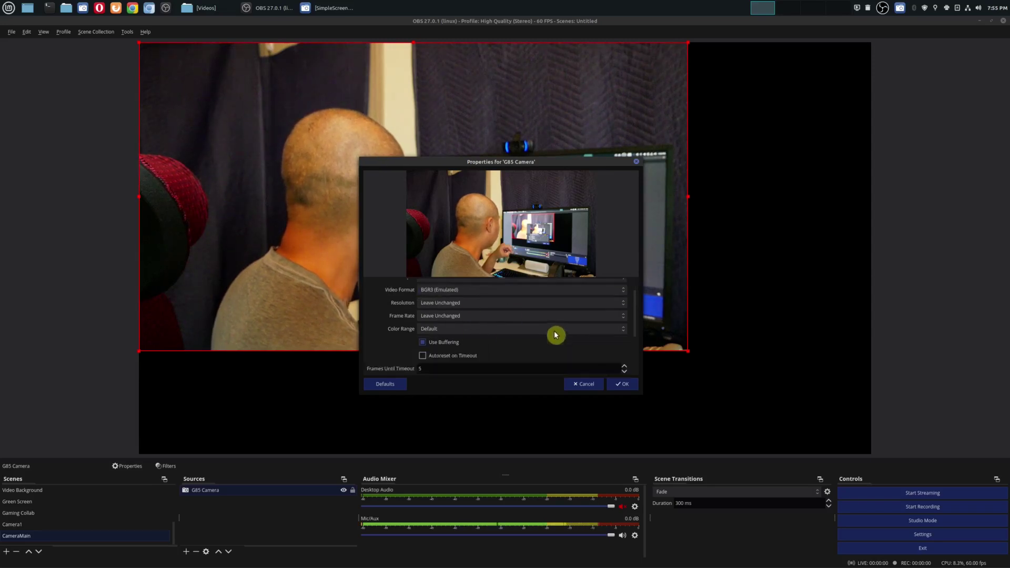
scroll(555, 335, up, 4)
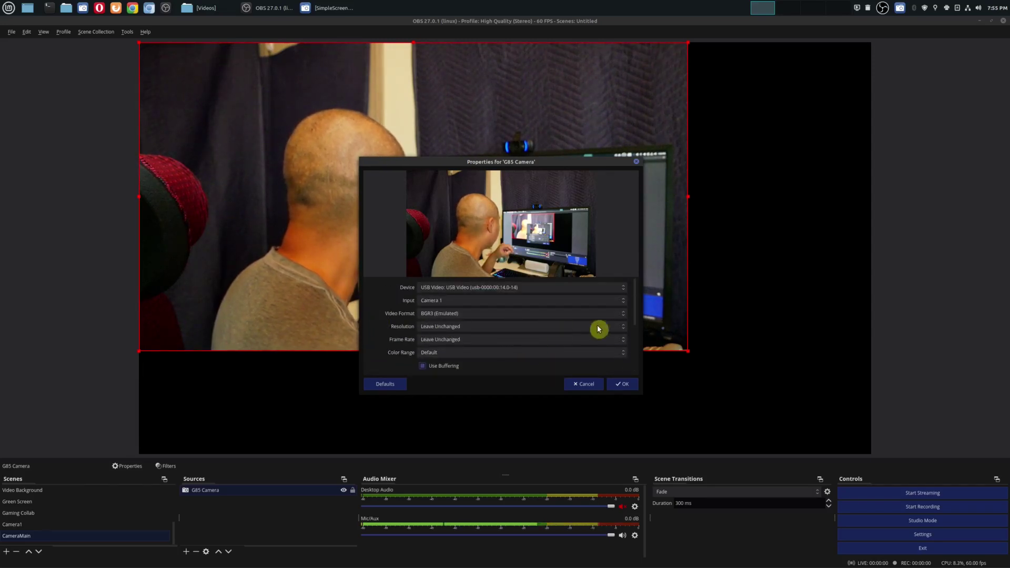
click(614, 329)
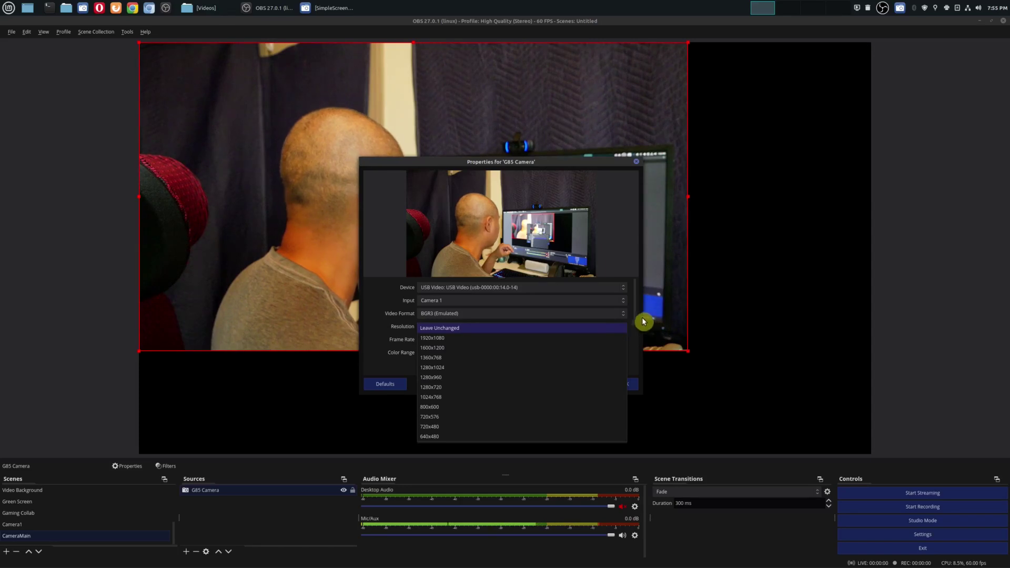
click(633, 346)
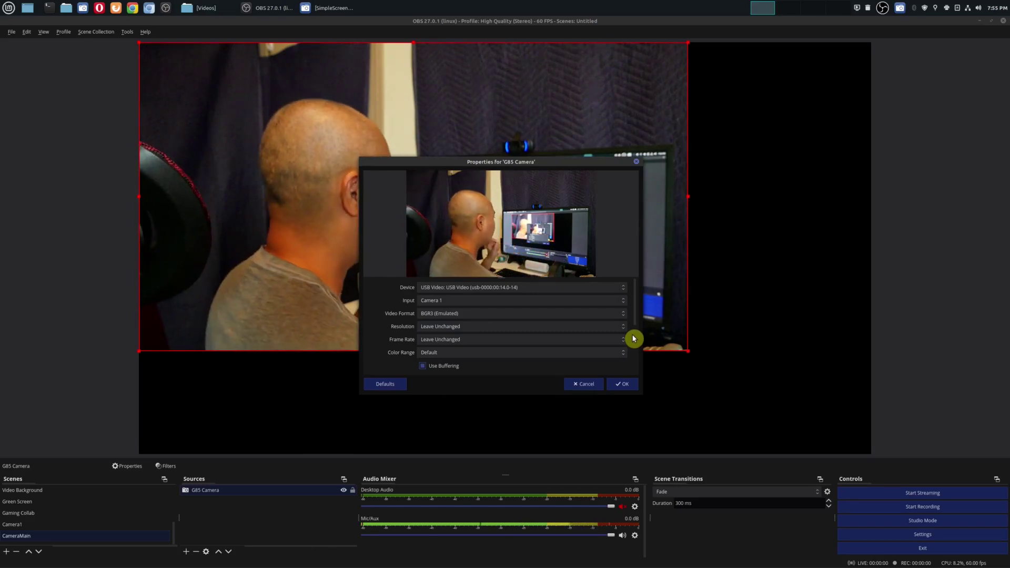
click(589, 387)
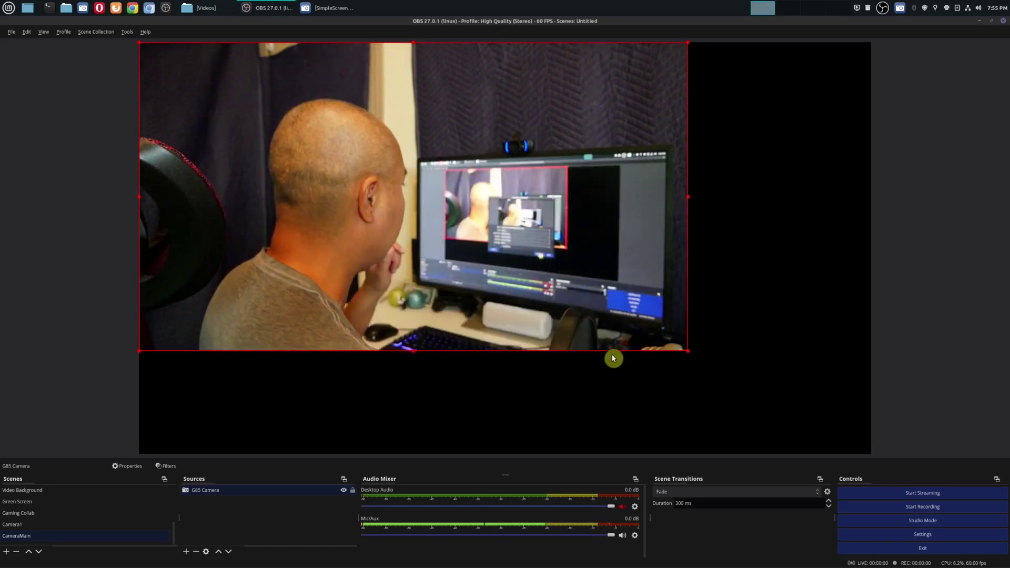
Step: Apply Transform > Fit to screen to the G85 Camera, then deselect it
right_click(481, 193)
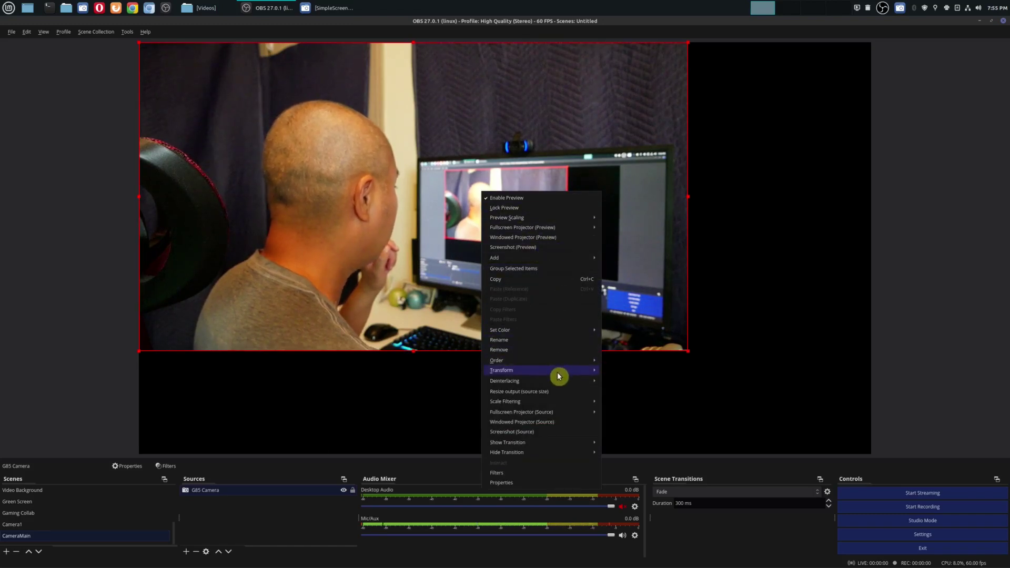
mouse_move(559, 376)
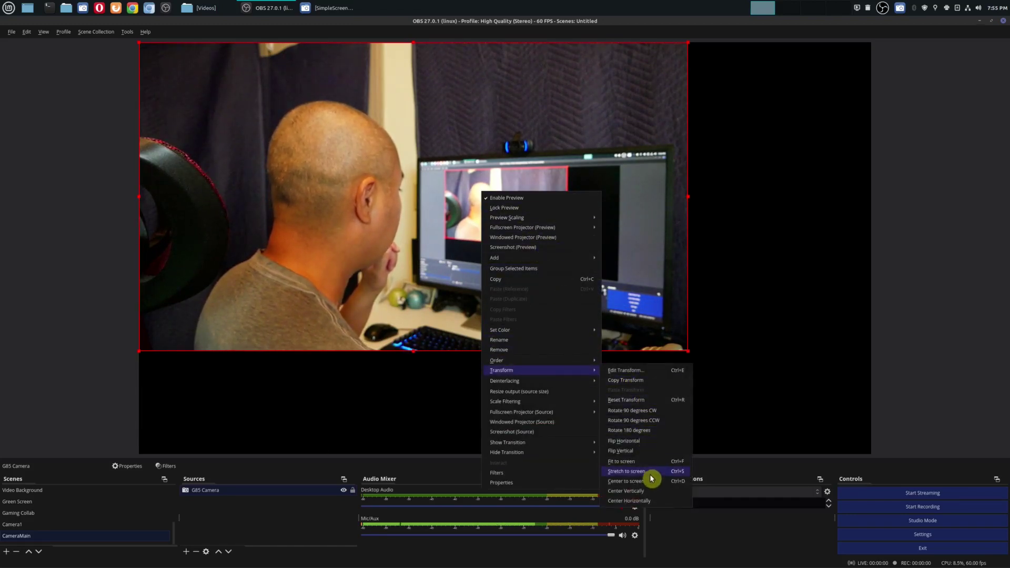
click(649, 467)
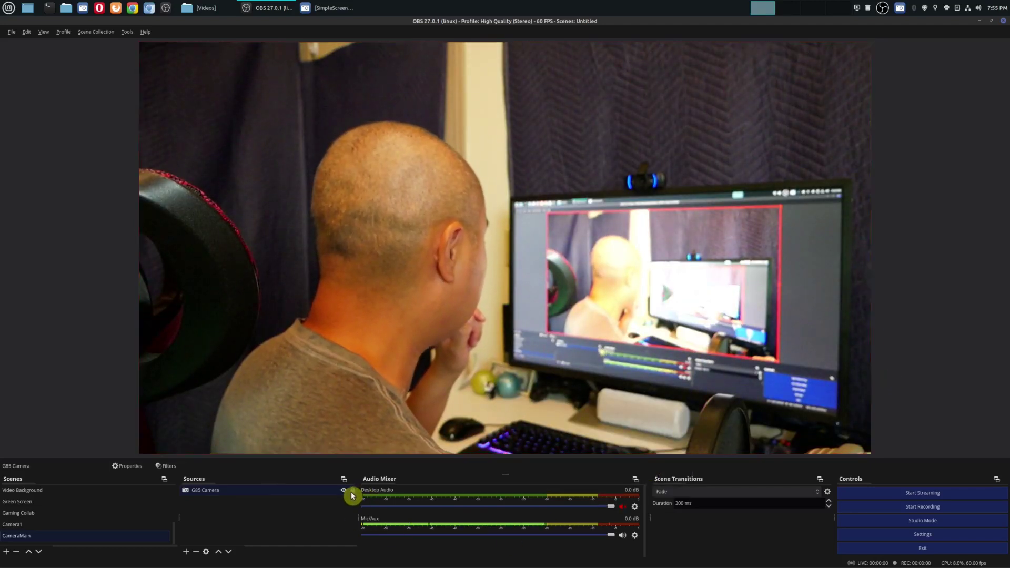
click(884, 323)
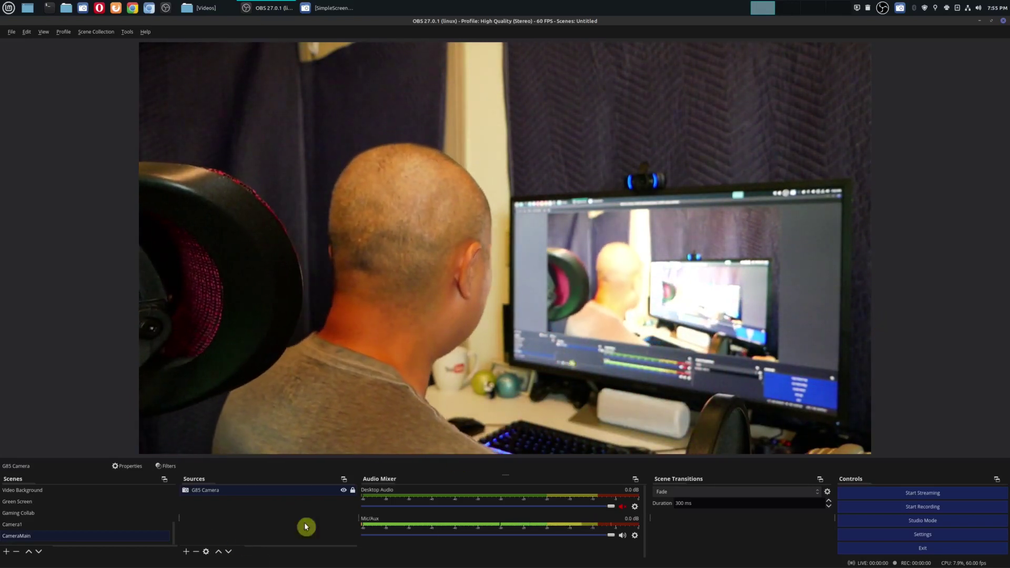
Step: Bind key 9 to 'Switch to scene' for CameraMain in the Hotkeys settings and save
click(922, 534)
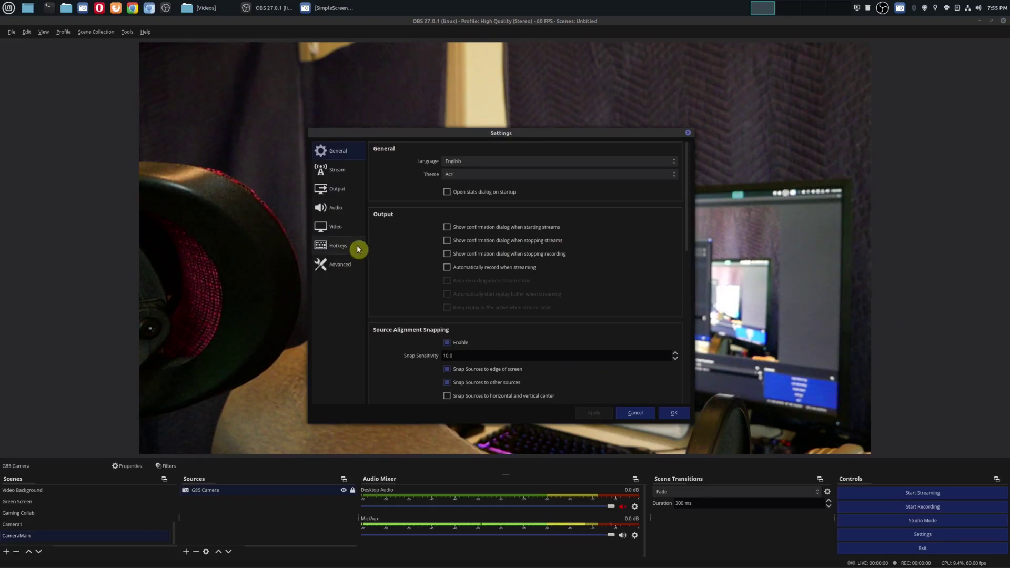
click(358, 248)
scroll(577, 298, down, 5)
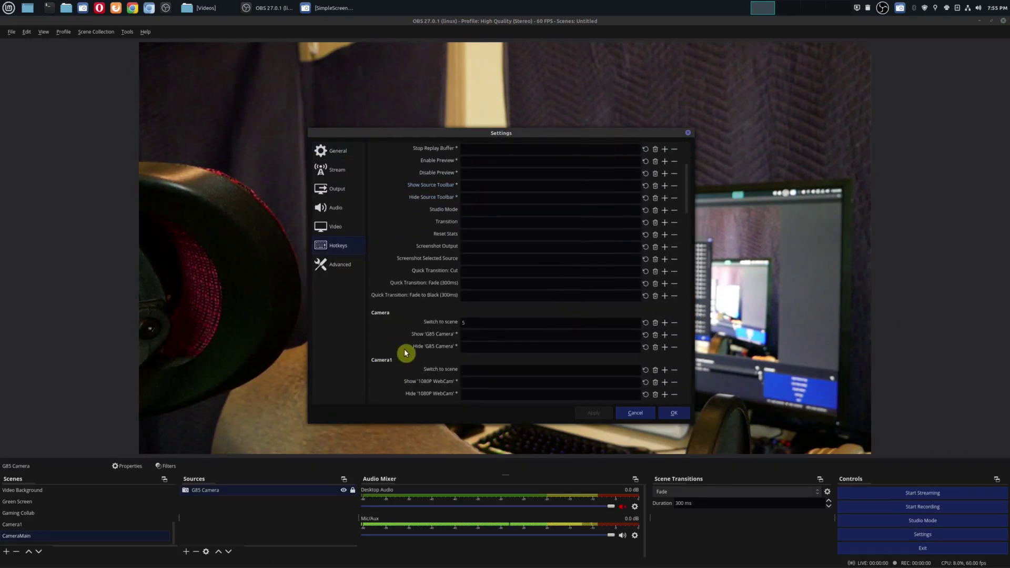
scroll(406, 353, down, 2)
scroll(422, 357, down, 8)
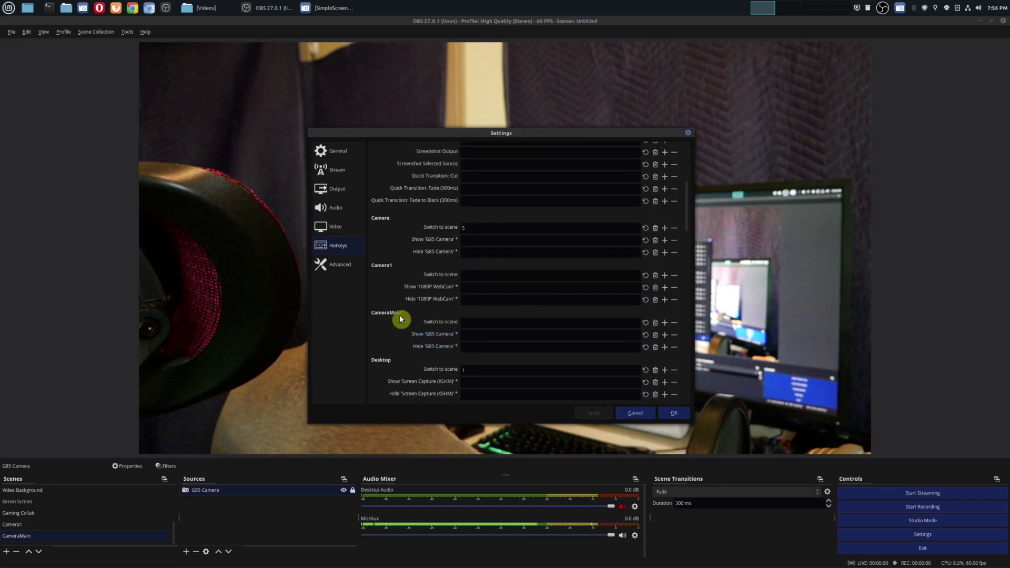
scroll(517, 354, down, 13)
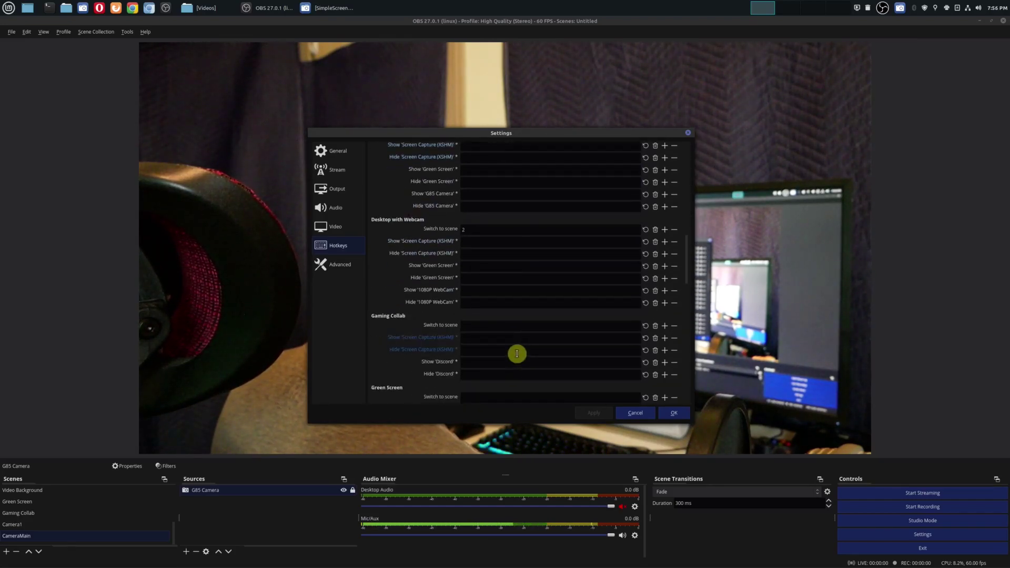
scroll(516, 354, up, 5)
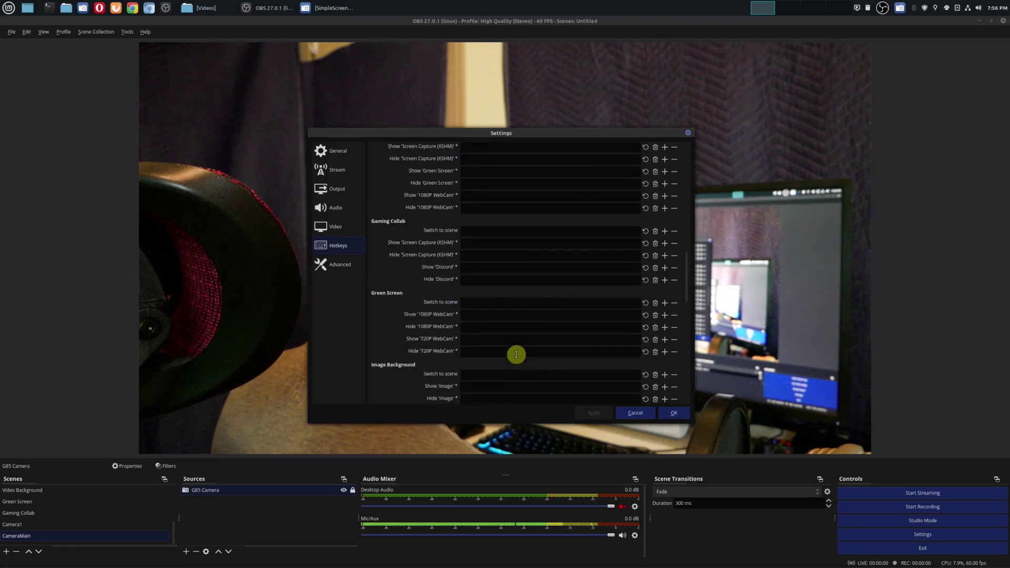
scroll(517, 354, up, 12)
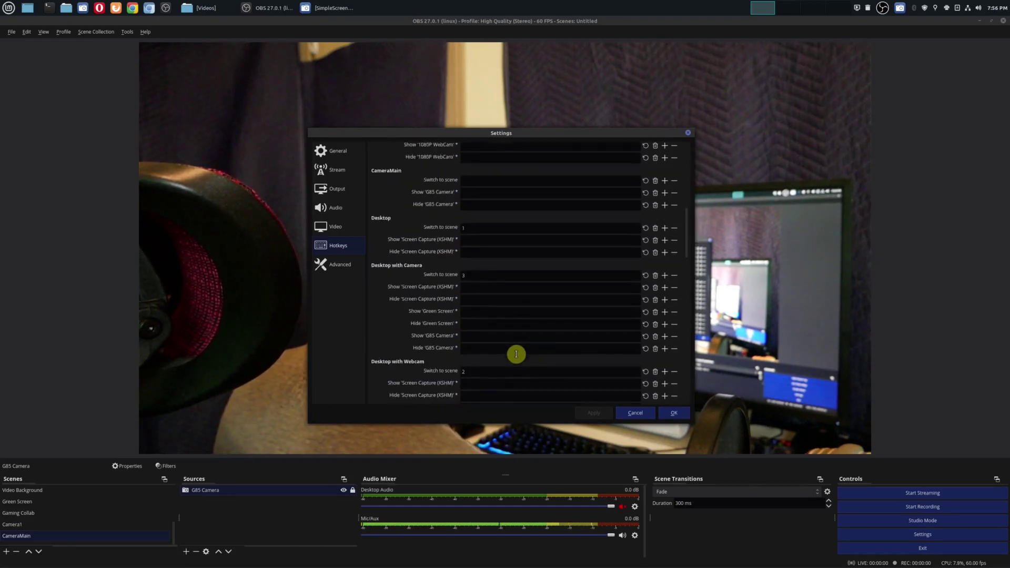
scroll(498, 339, up, 3)
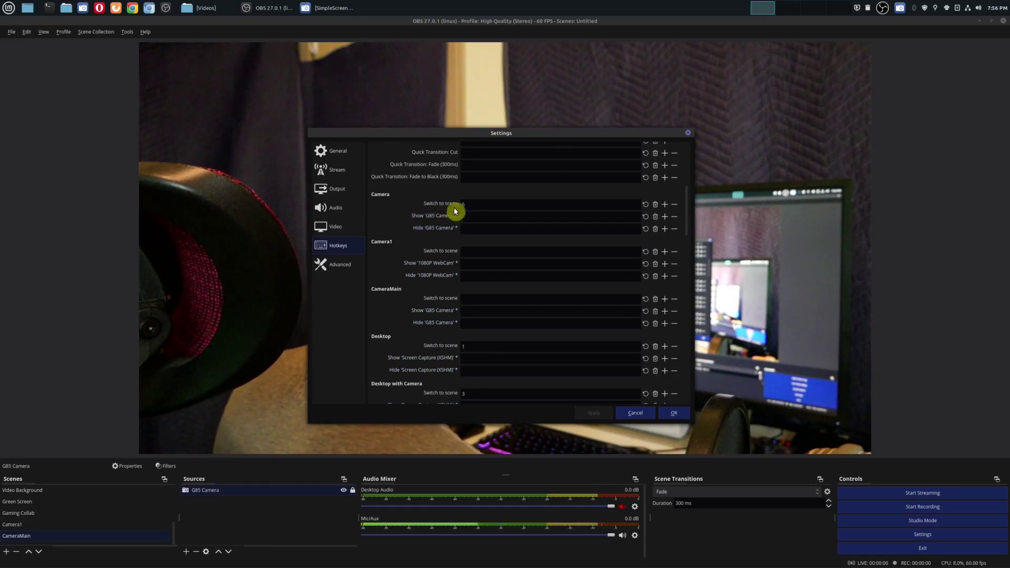
click(476, 253)
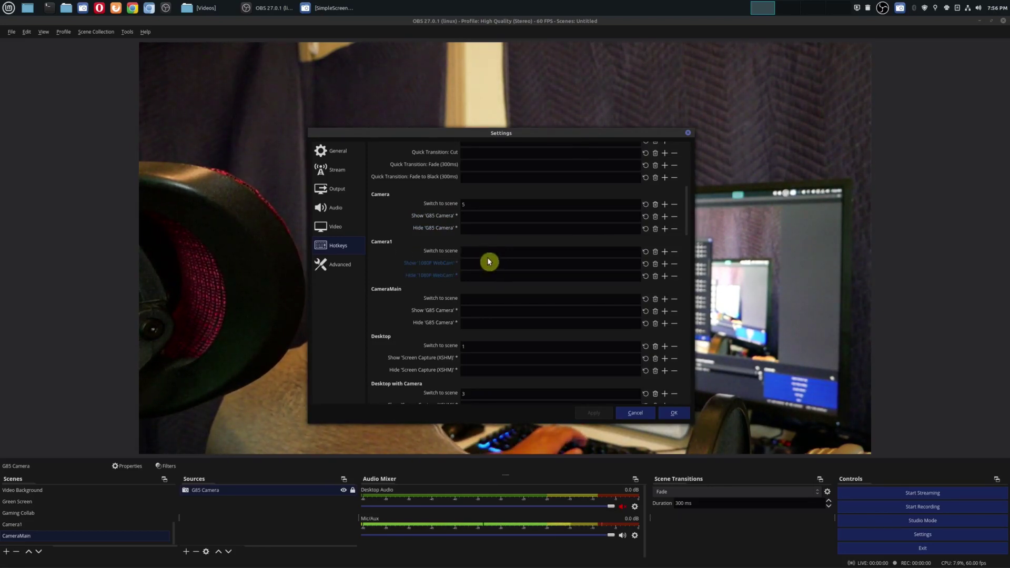
click(487, 301)
key(9)
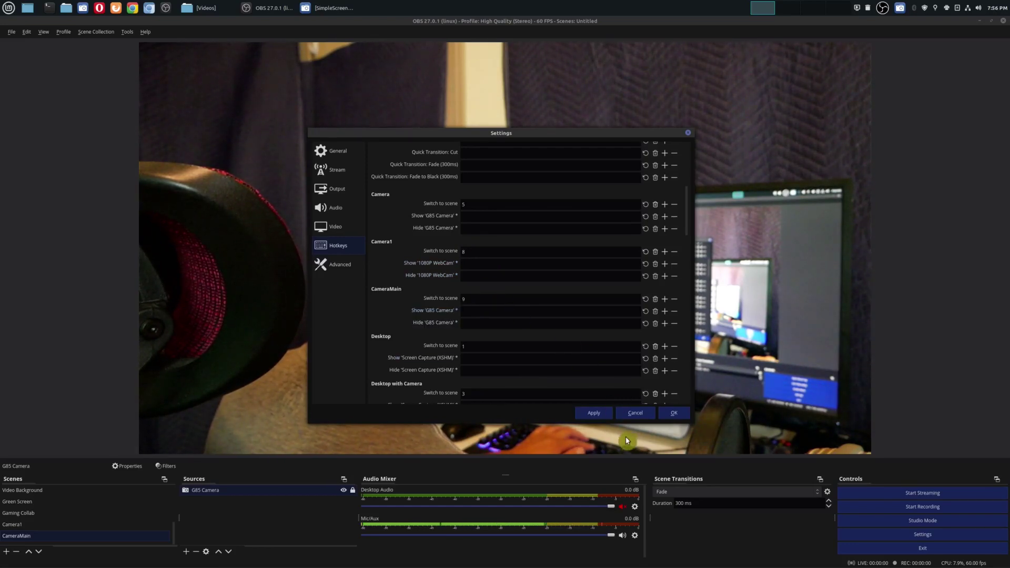
click(675, 415)
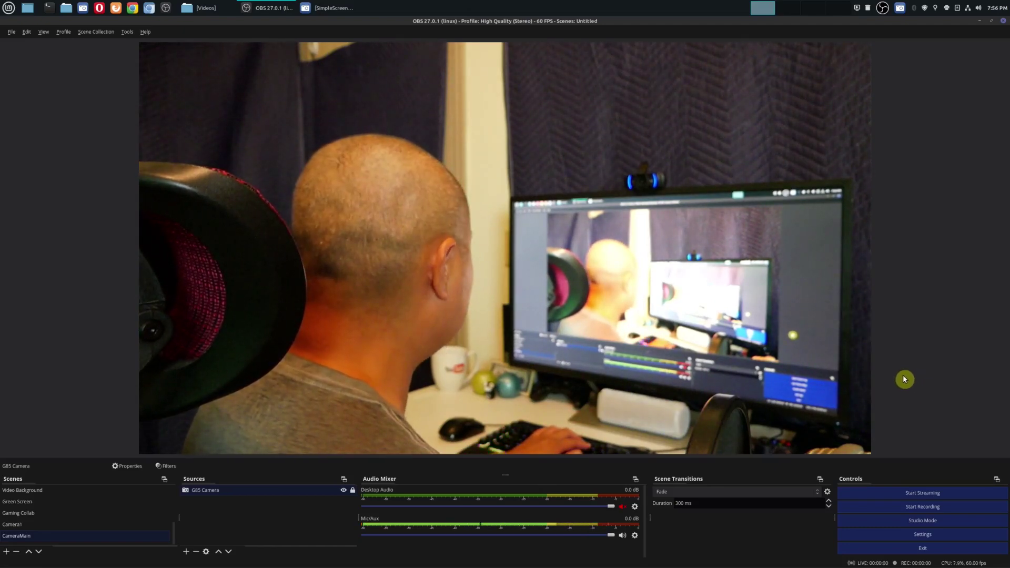
Step: Test the scene hotkeys by switching to Camera1 and back to CameraMain
key(Up)
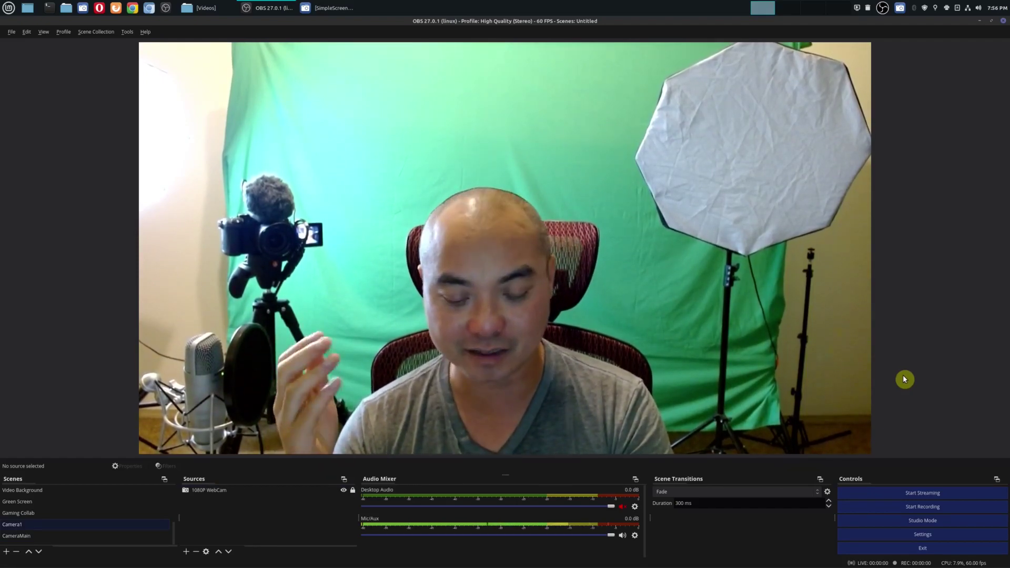
key(Down)
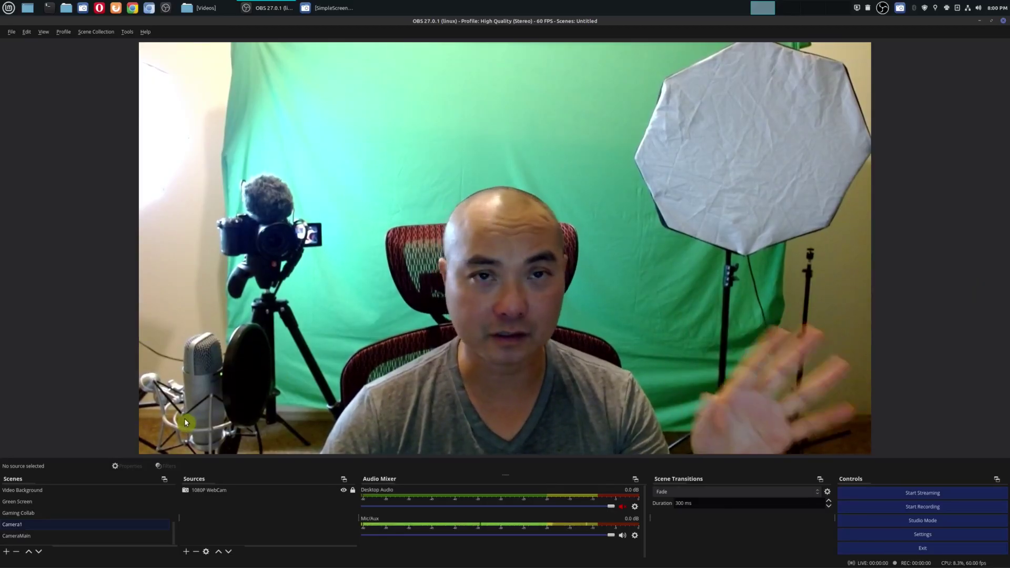
Step: Create a scene named Split and add the existing 1080P WebCam to it
click(7, 552)
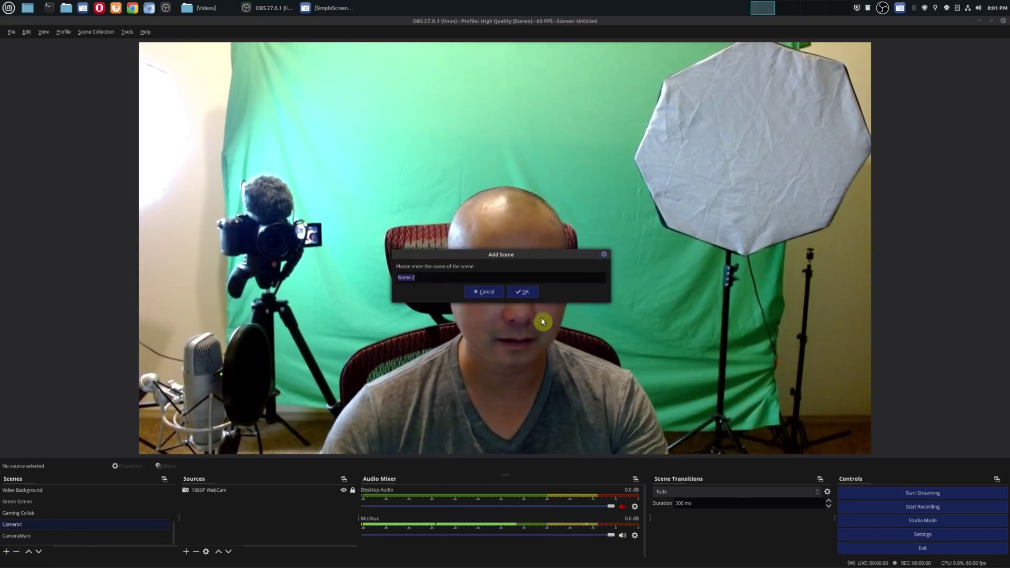
text(Split)
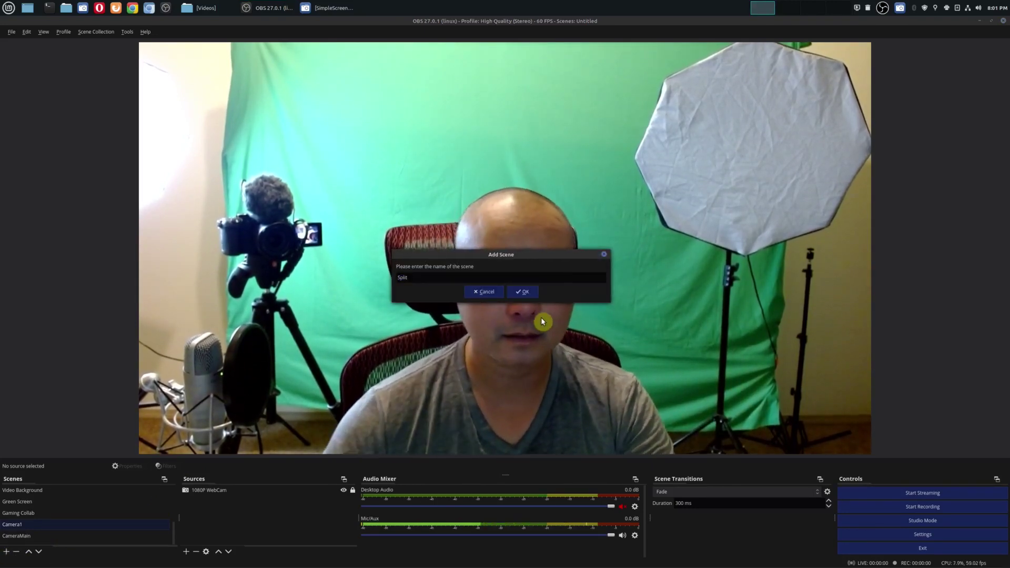
click(518, 293)
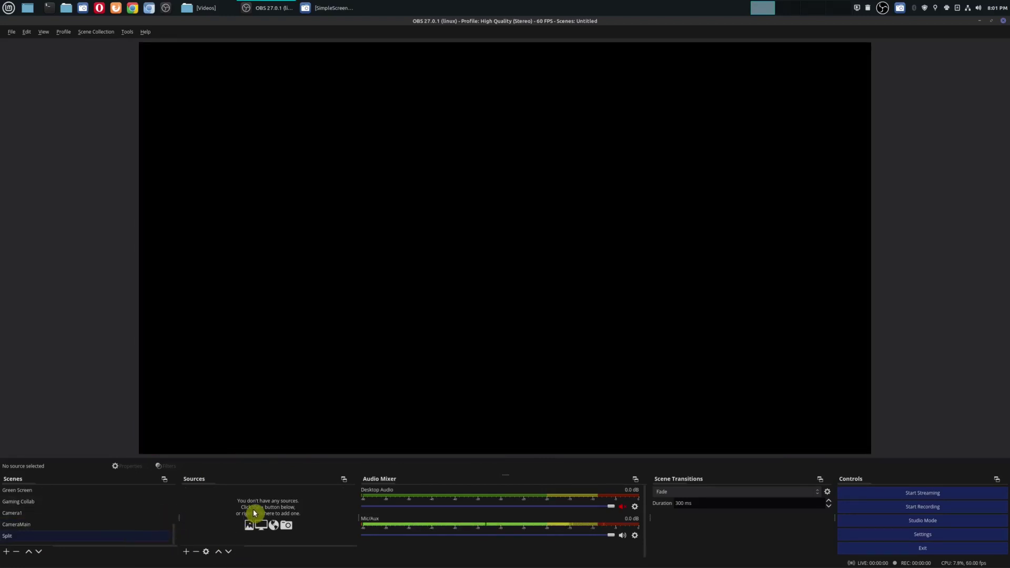
click(189, 554)
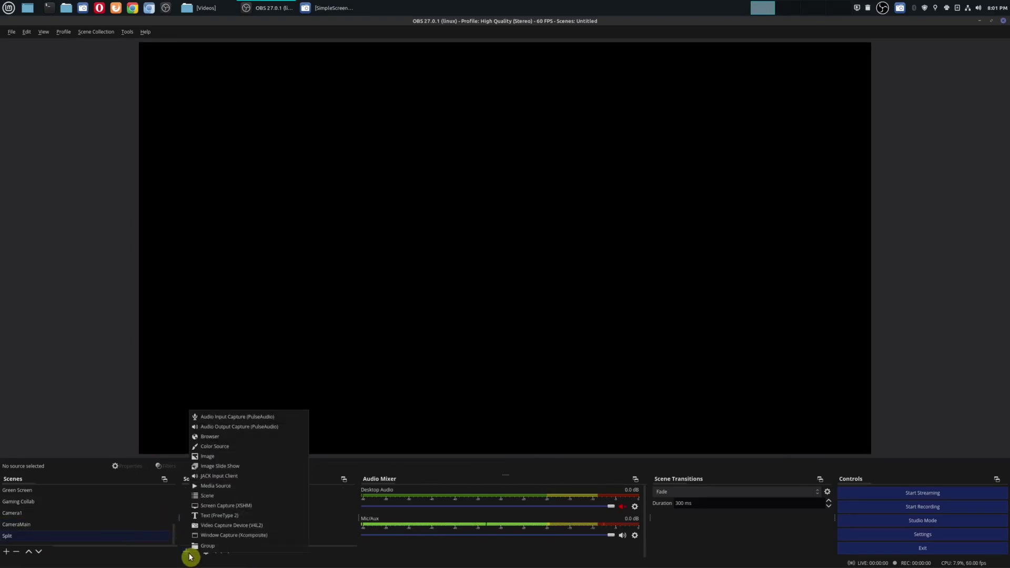
click(242, 525)
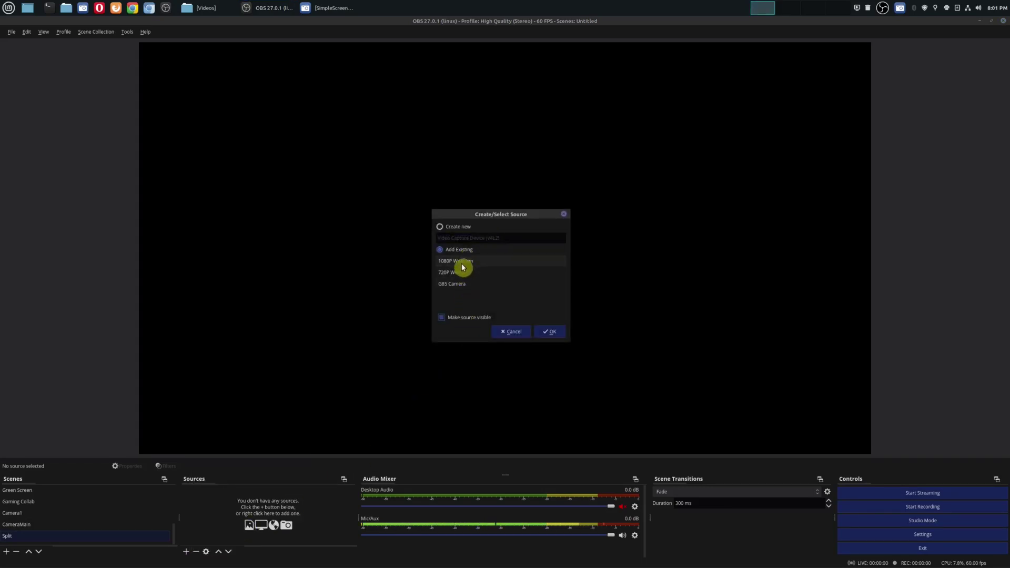
click(551, 332)
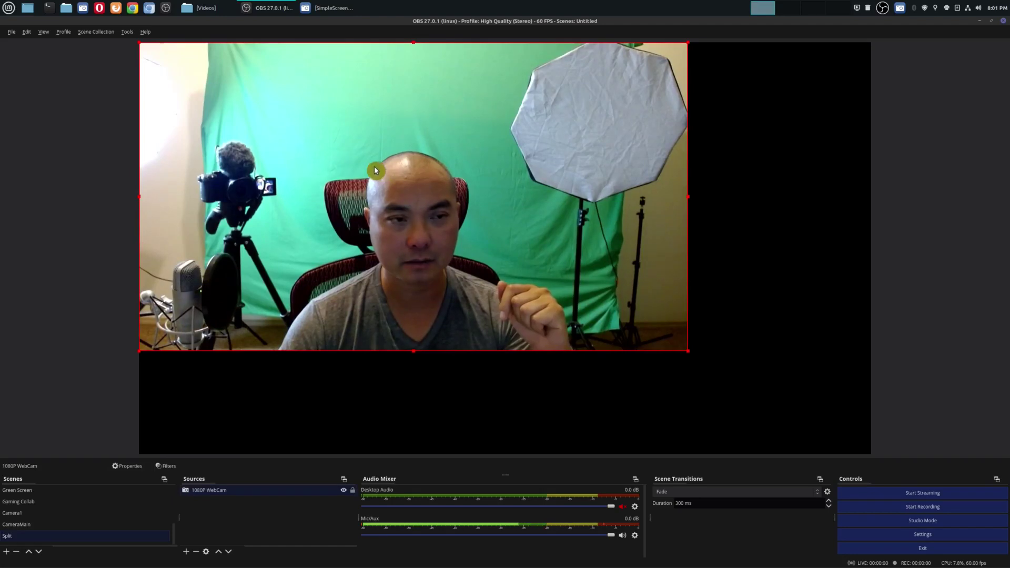
Step: Resize the webcam image to full canvas height and position it on the left
drag(377, 169, 485, 221)
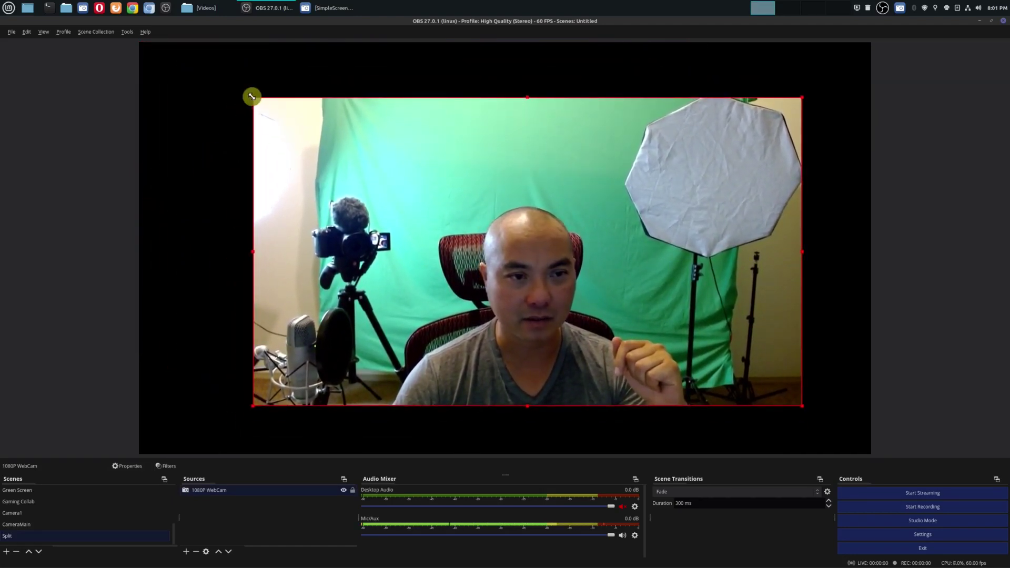
drag(253, 97, 439, 195)
drag(707, 334, 608, 291)
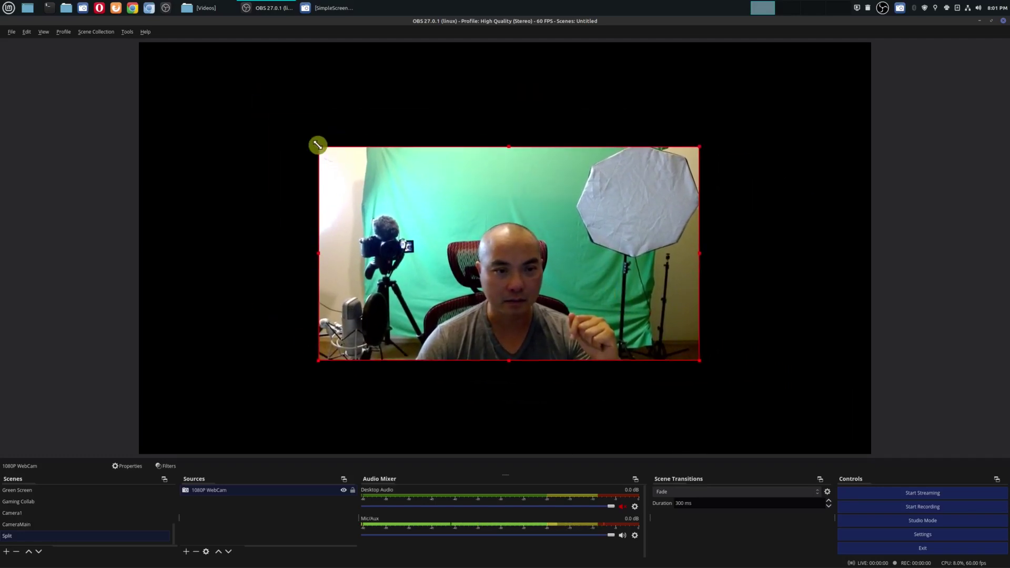
drag(523, 245, 227, 142)
drag(213, 258, 271, 444)
drag(412, 291, 225, 293)
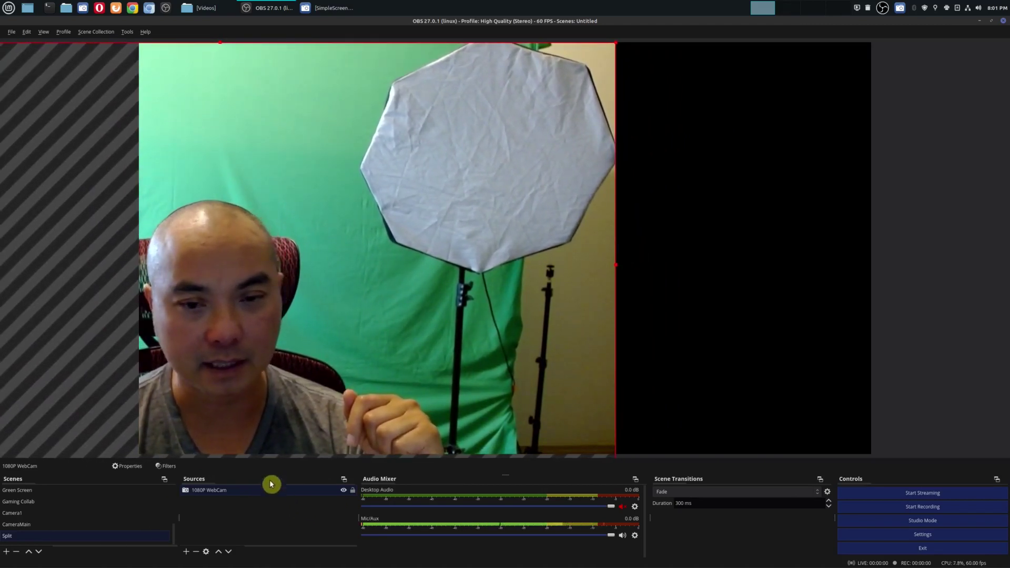
Step: Add the existing G85 Camera to Split and move it to the right side
click(186, 553)
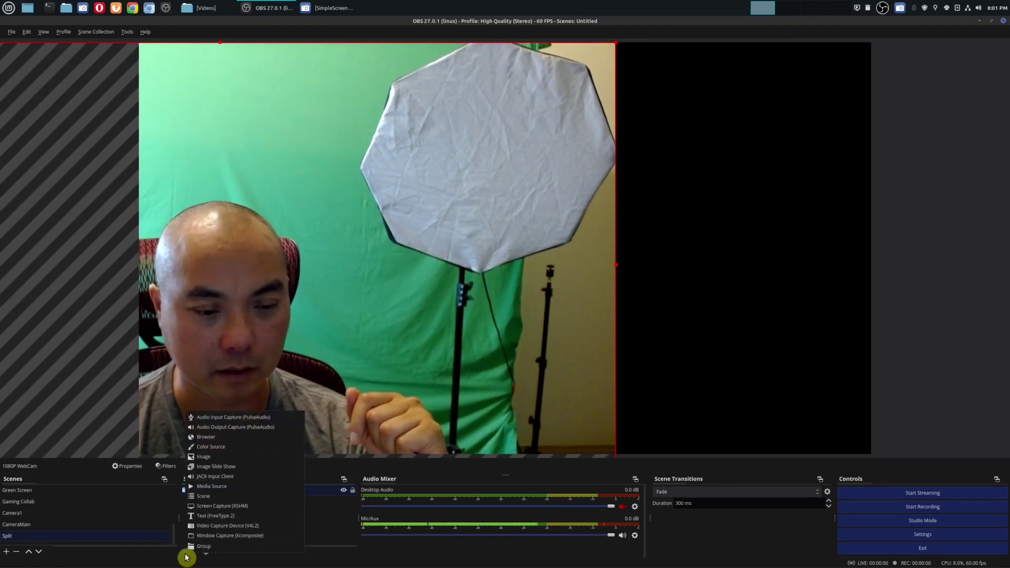
click(259, 525)
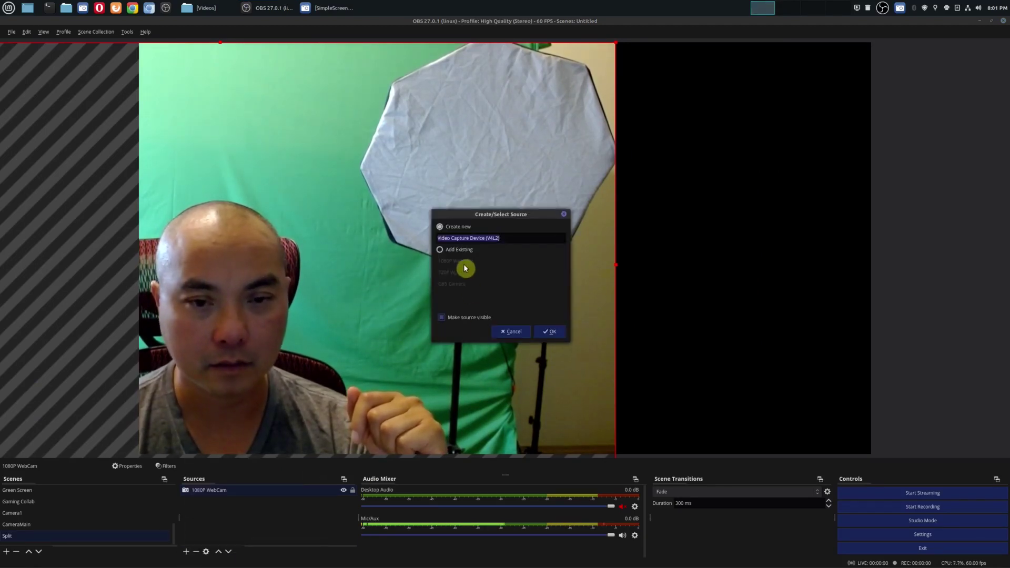
click(465, 284)
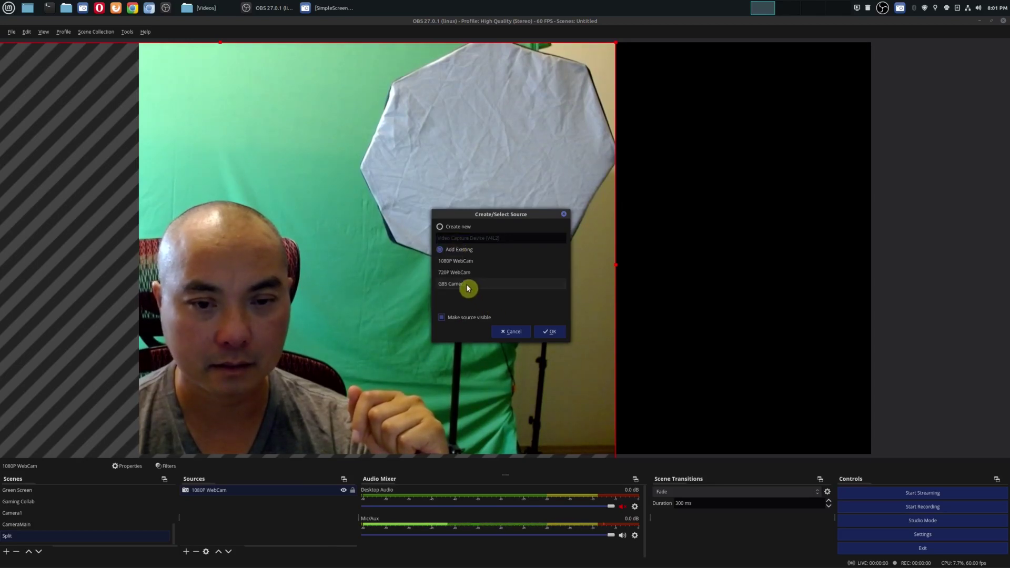
click(547, 332)
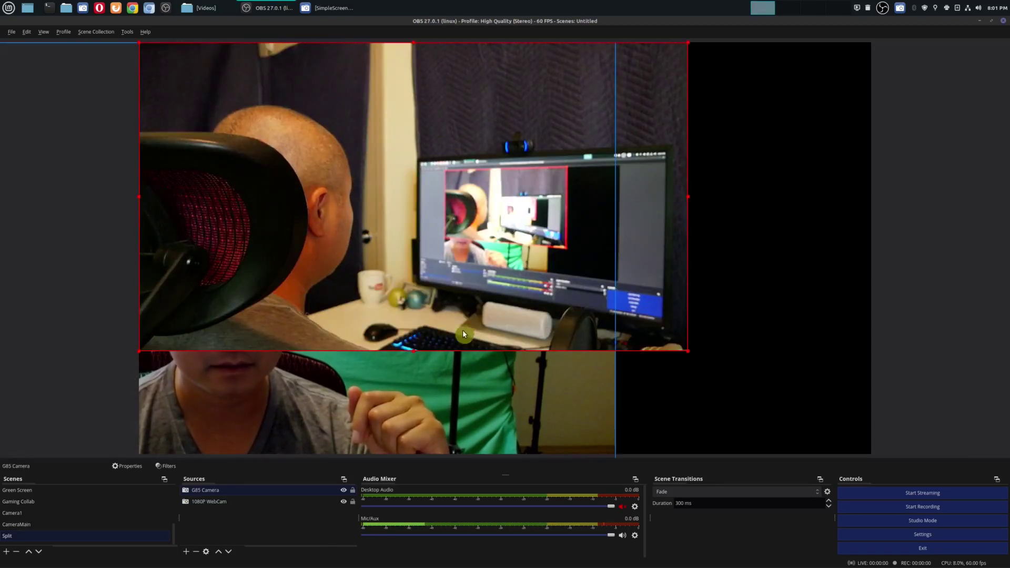
drag(372, 258, 586, 260)
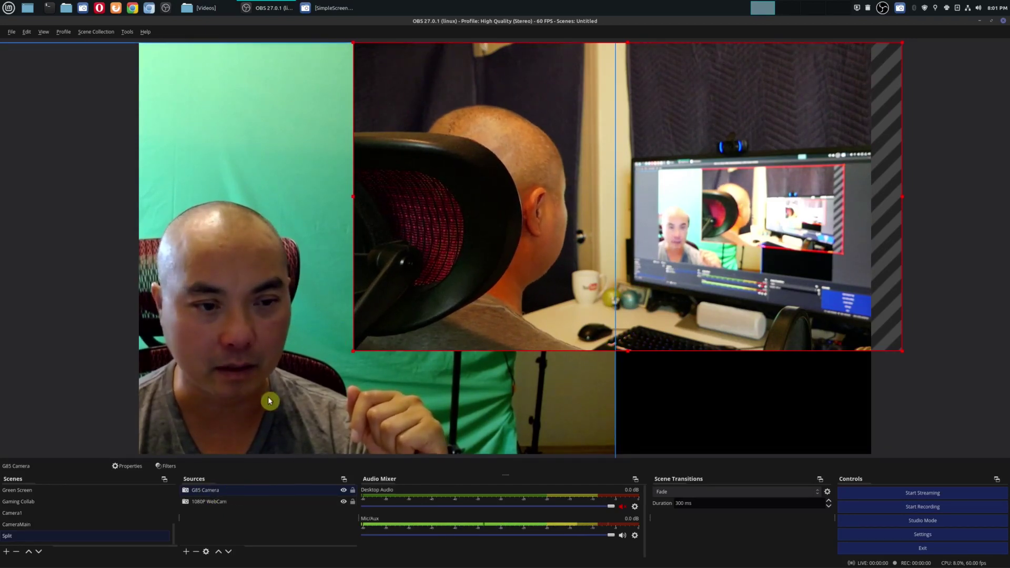
Step: Test moving the 1080P WebCam layer up and back down, then reselect the G85 Camera
click(207, 503)
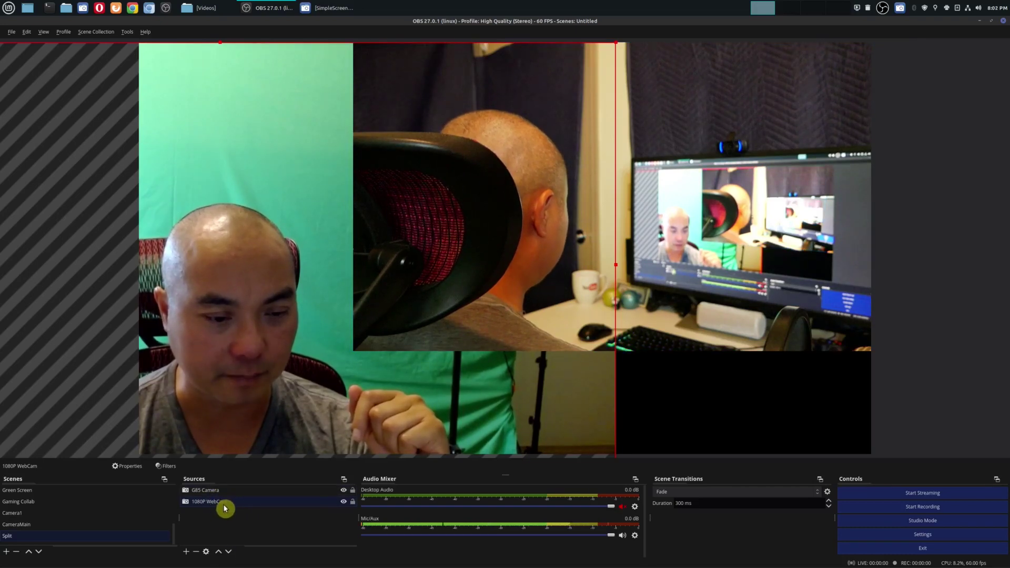
click(221, 555)
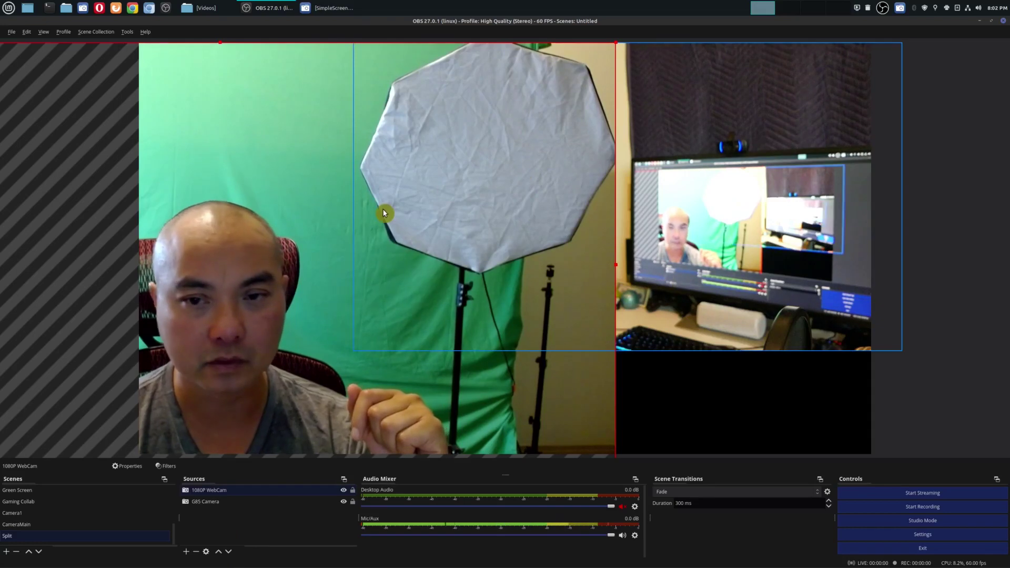
click(229, 552)
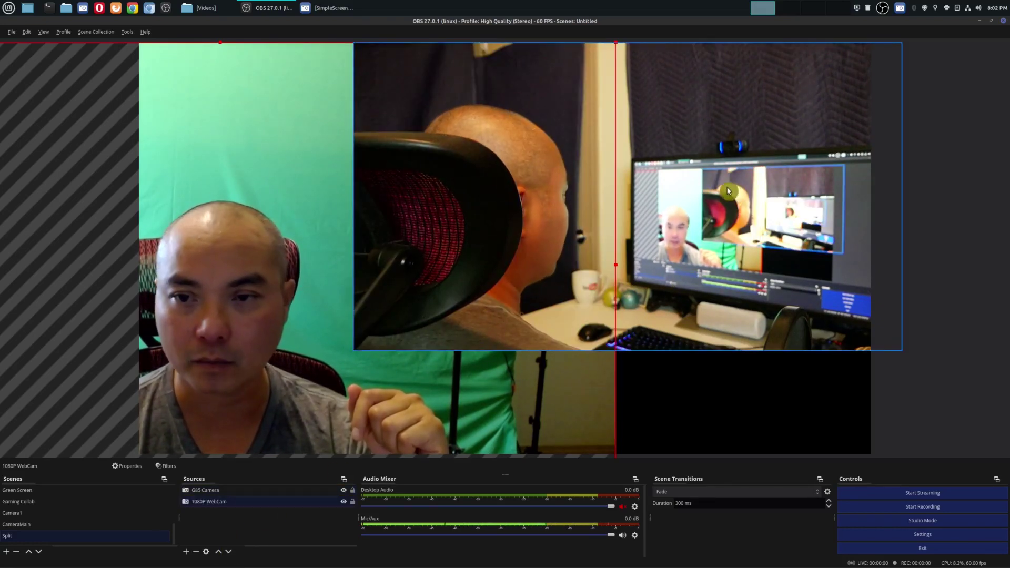
drag(728, 187, 731, 188)
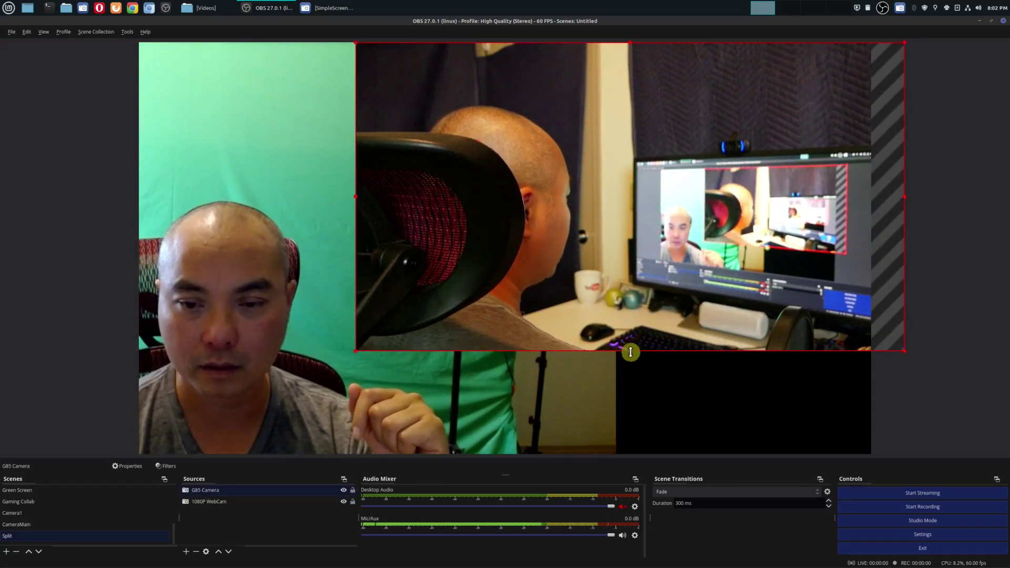
Step: Stretch the G85 Camera taller, shift it further right, and clear the selection
drag(630, 352, 634, 487)
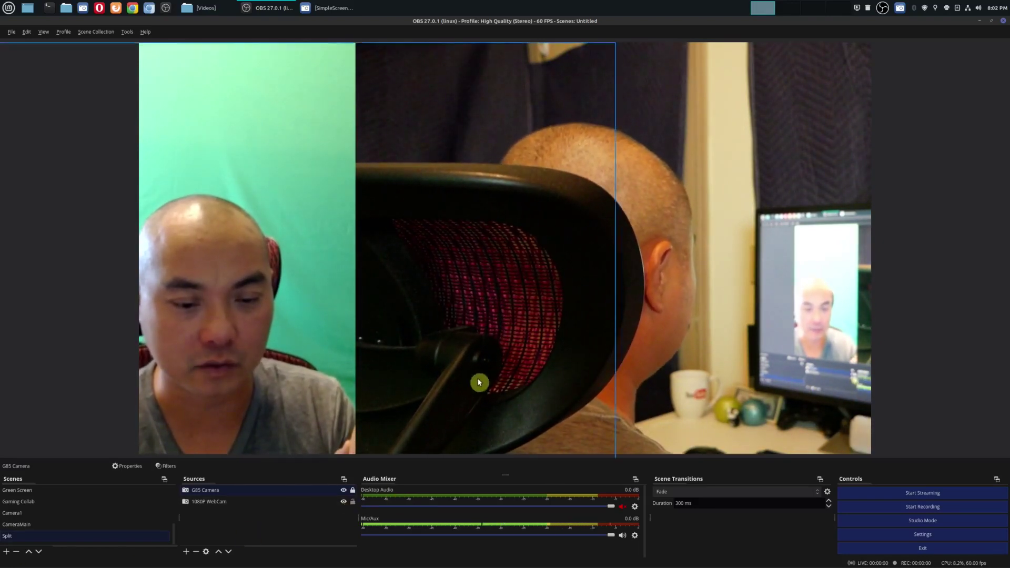
click(501, 313)
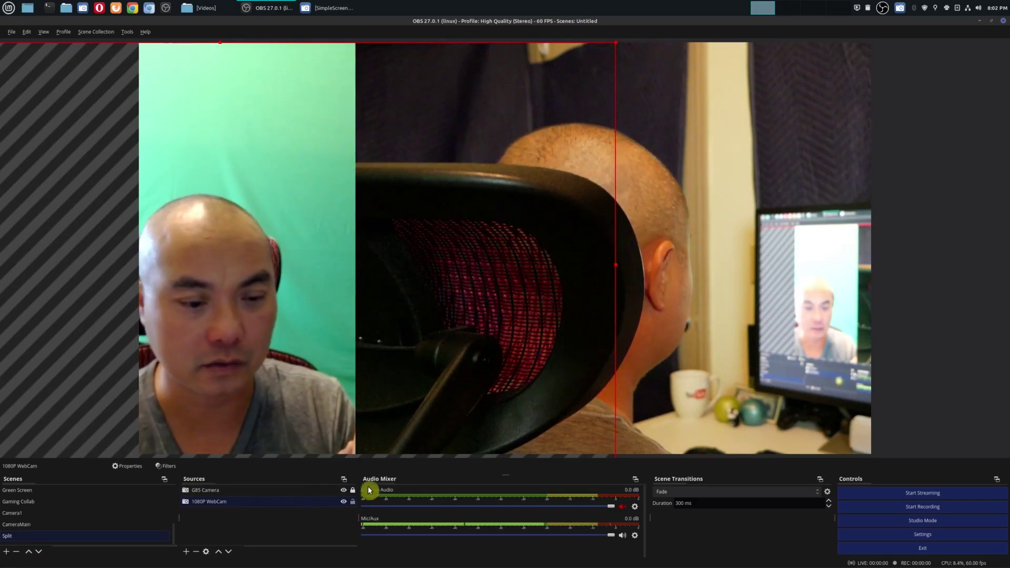
drag(688, 350, 794, 346)
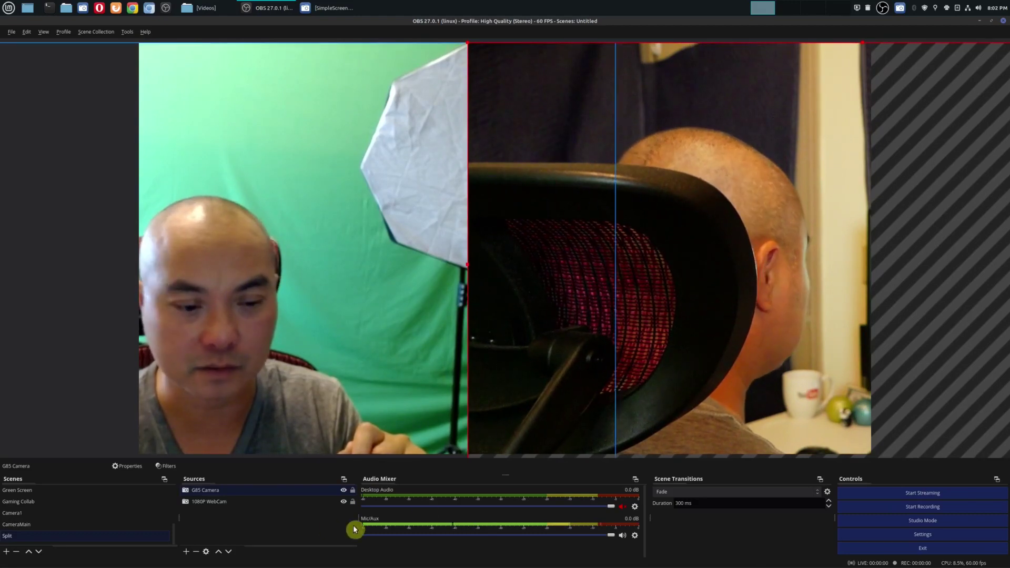
click(353, 501)
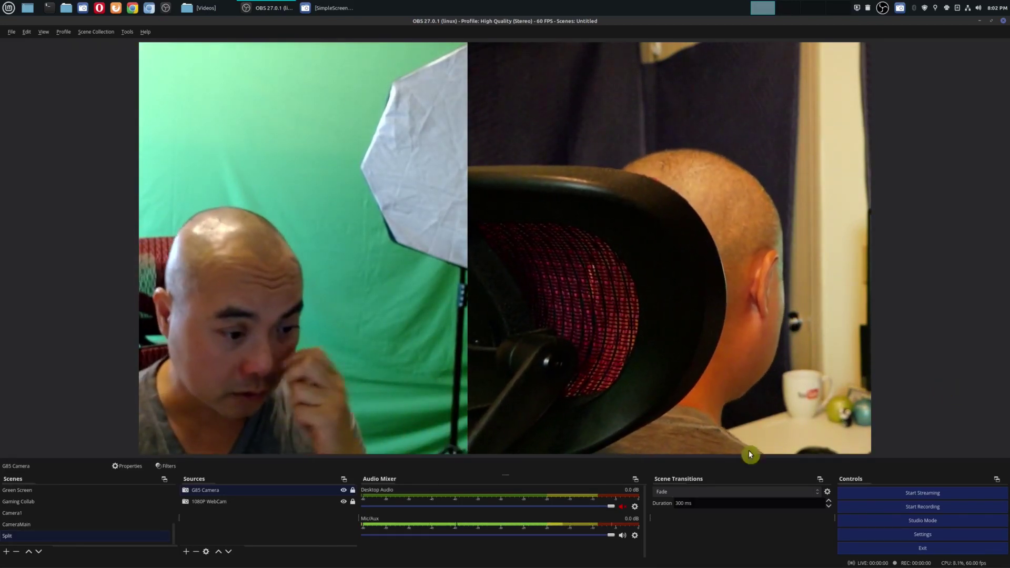
click(6, 553)
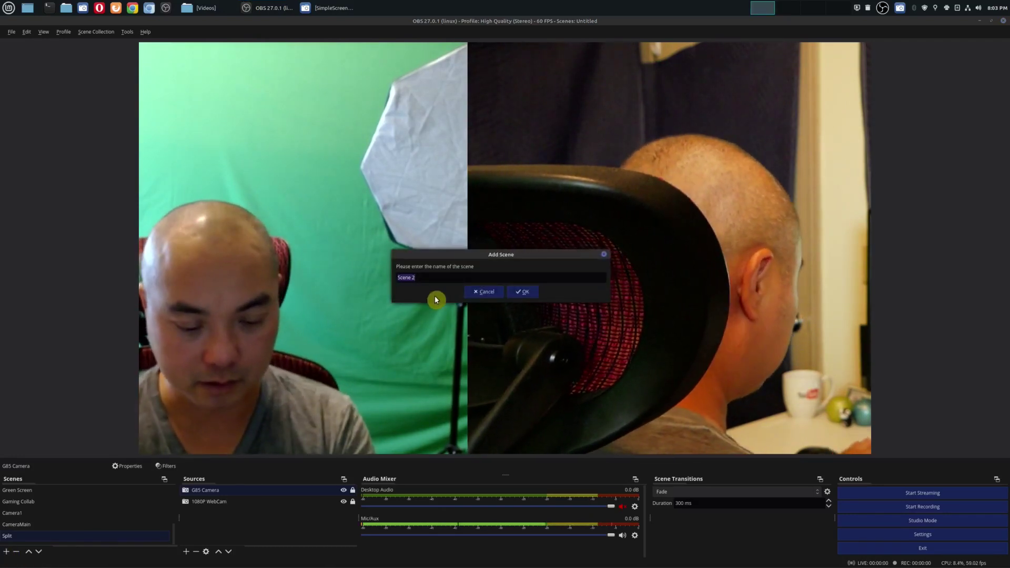
Step: Name the new scene Desk, add the existing Screen Capture (XSHM), and restore the smaller OBS window
text(Desk)
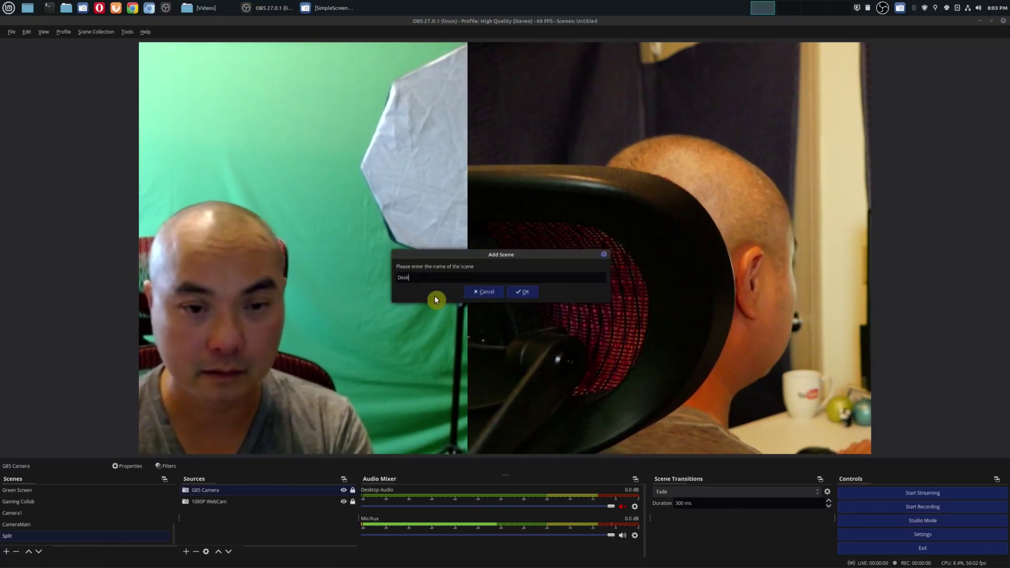
key(Return)
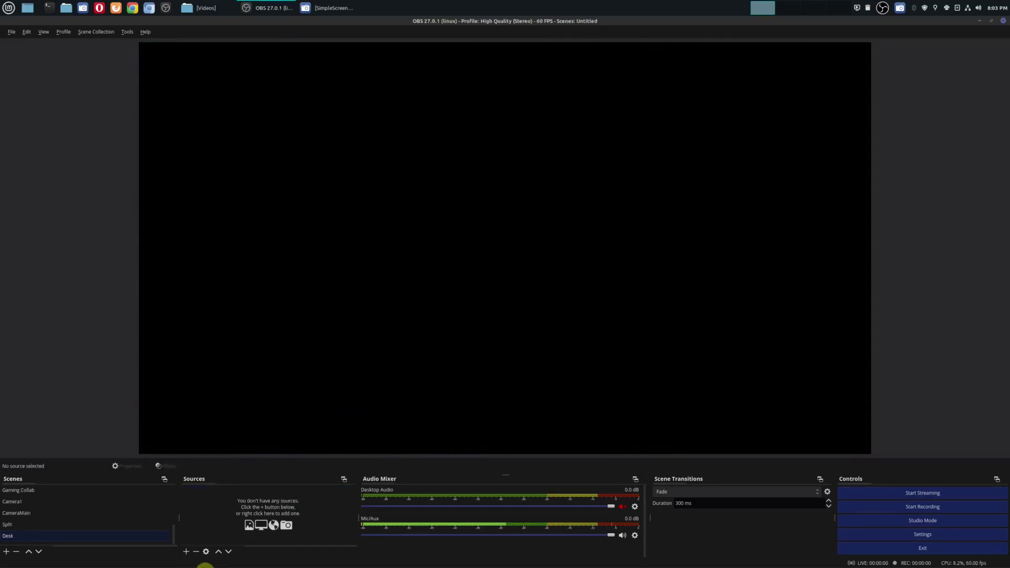
click(186, 552)
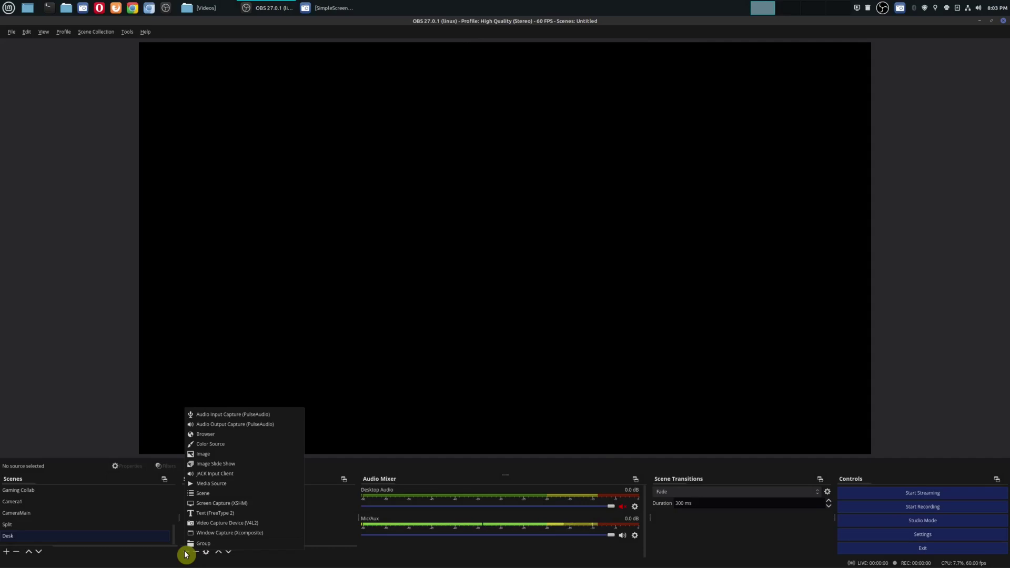
click(261, 505)
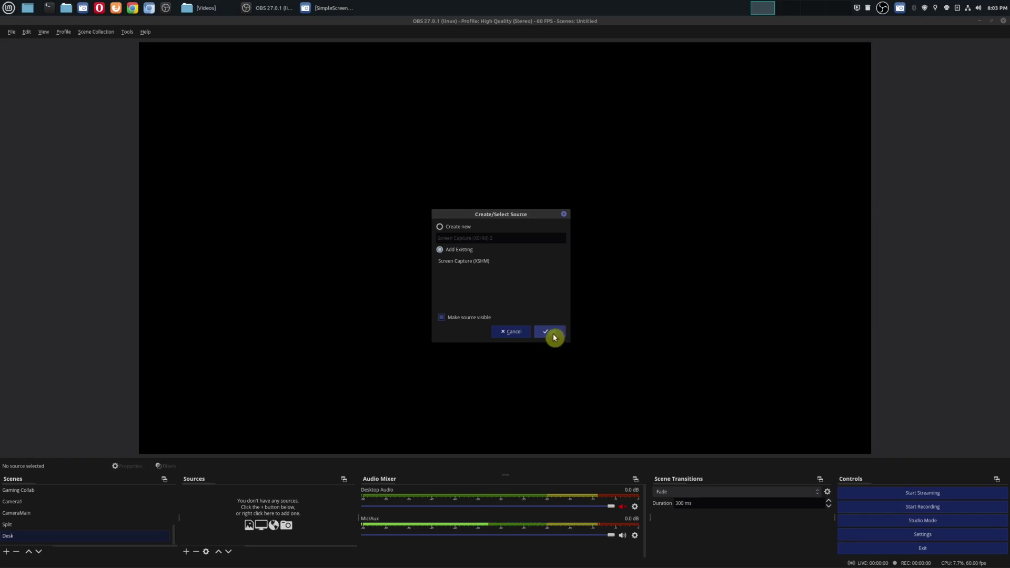
click(488, 264)
click(555, 333)
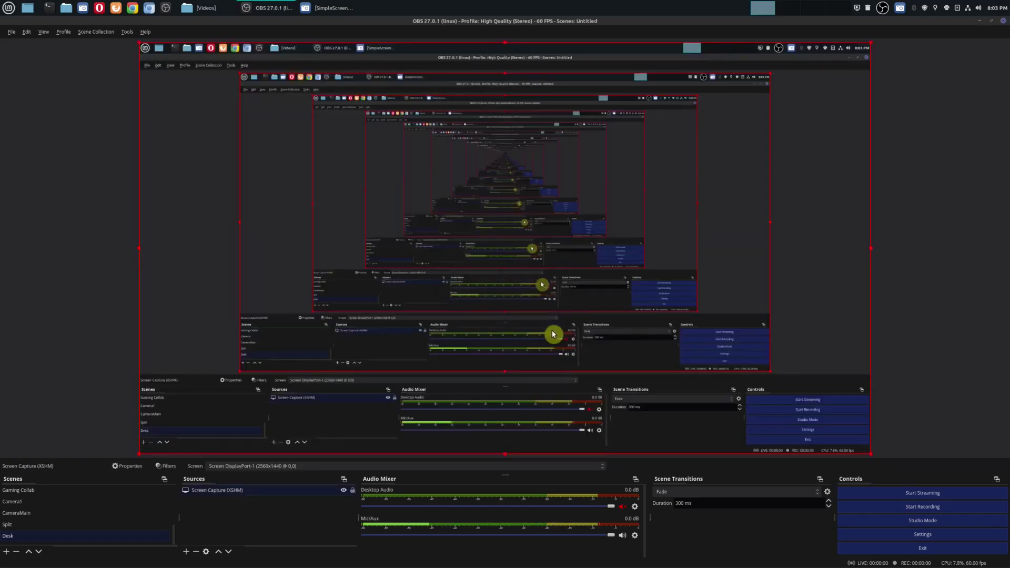
click(988, 24)
drag(661, 124, 433, 152)
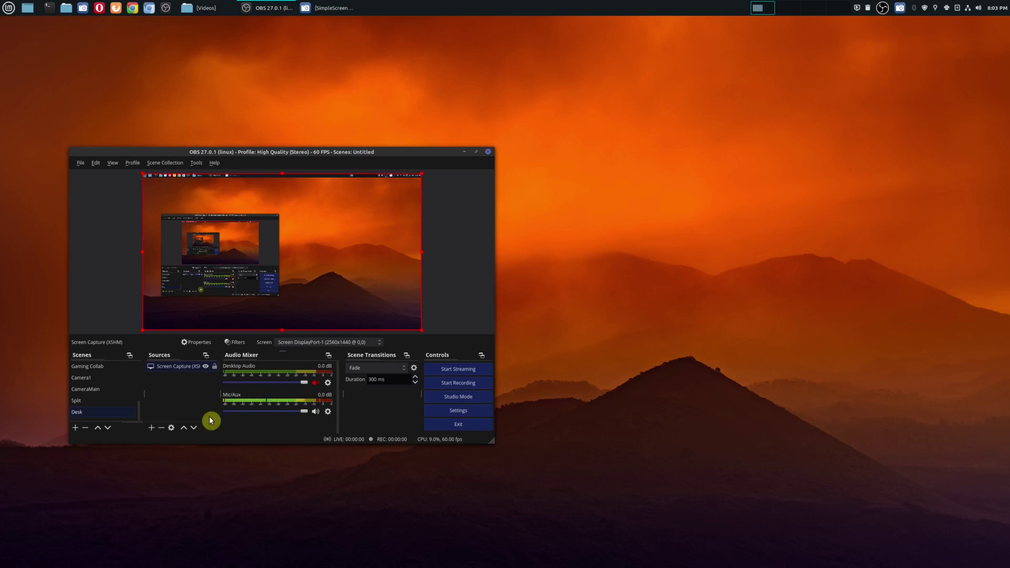
Step: Add the 1080P WebCam to Desk, shrink it, and place it top-right
click(152, 430)
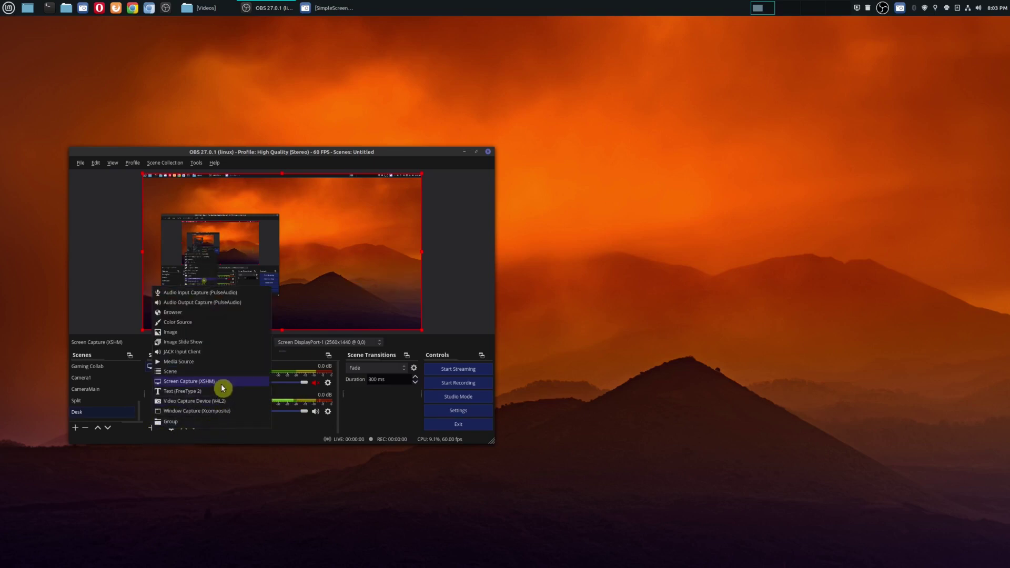
click(227, 403)
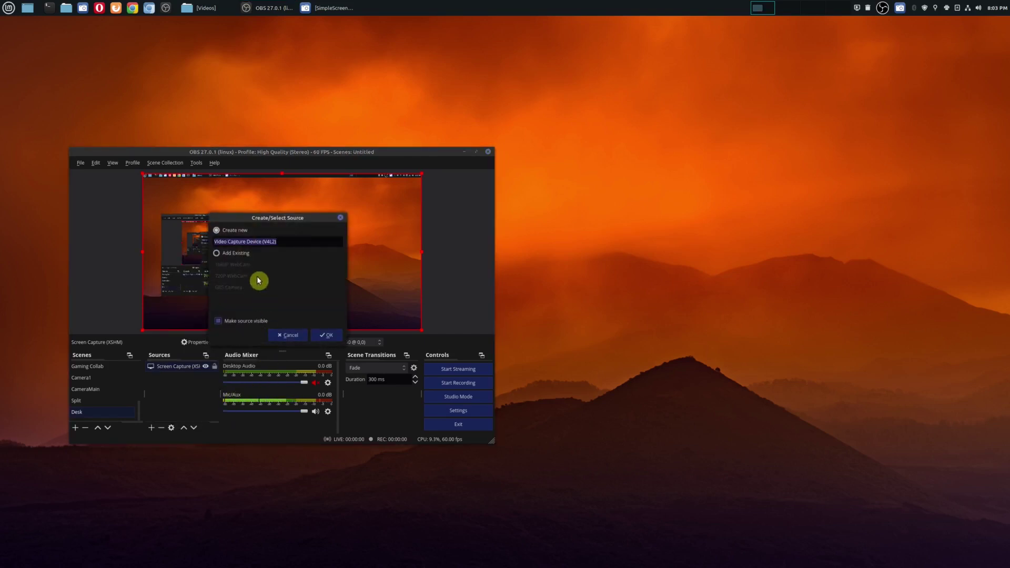
click(326, 335)
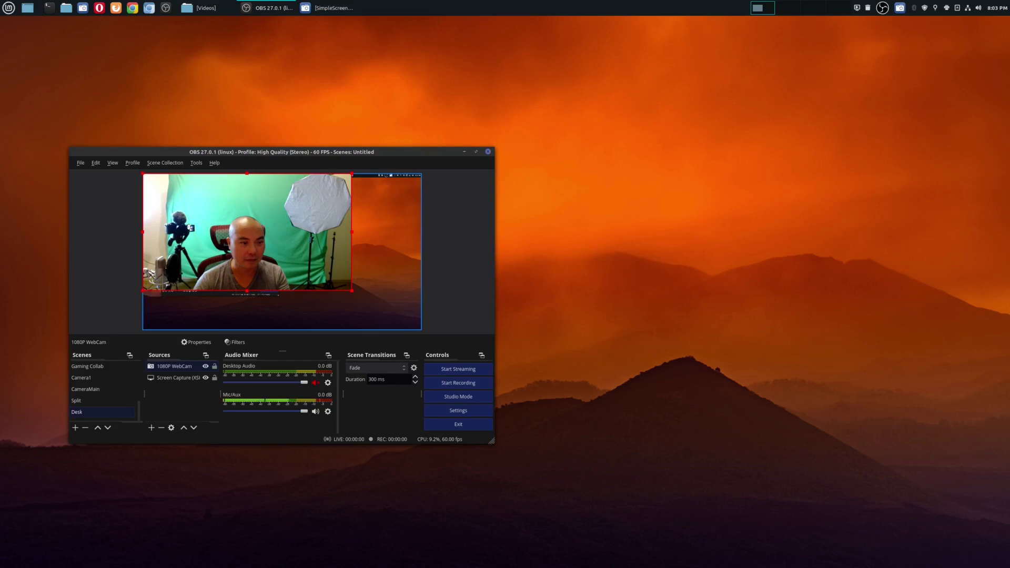
drag(143, 291, 220, 248)
drag(301, 210, 369, 211)
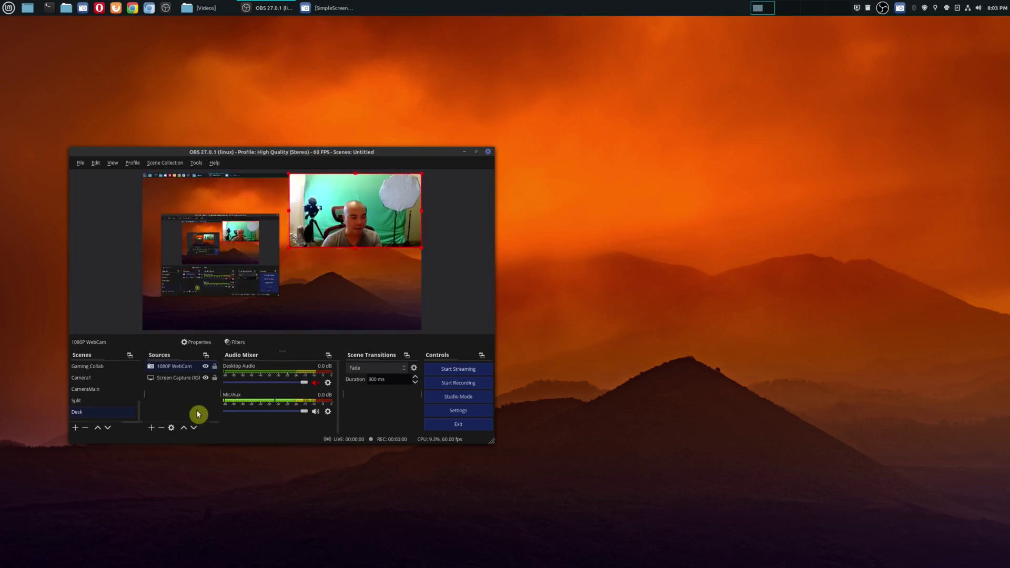
Step: Add the existing G85 Camera, sized to fill the lower-right quadrant
click(152, 428)
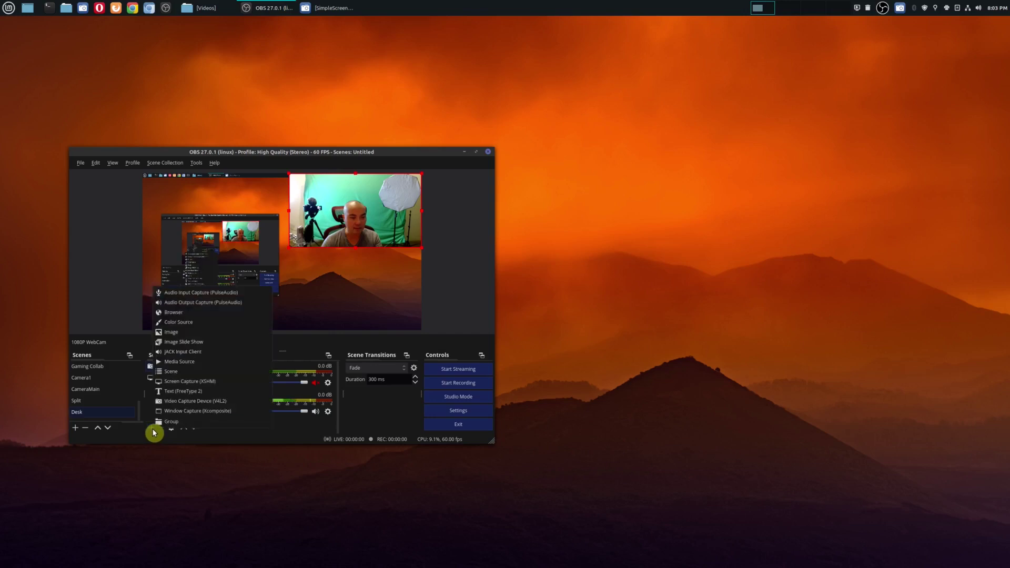
click(200, 413)
click(237, 258)
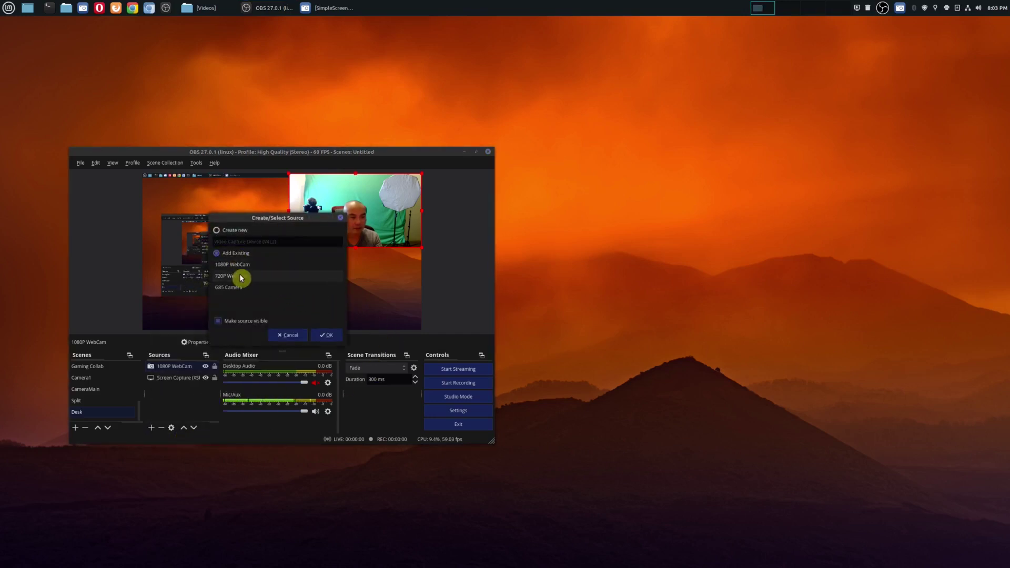
click(325, 337)
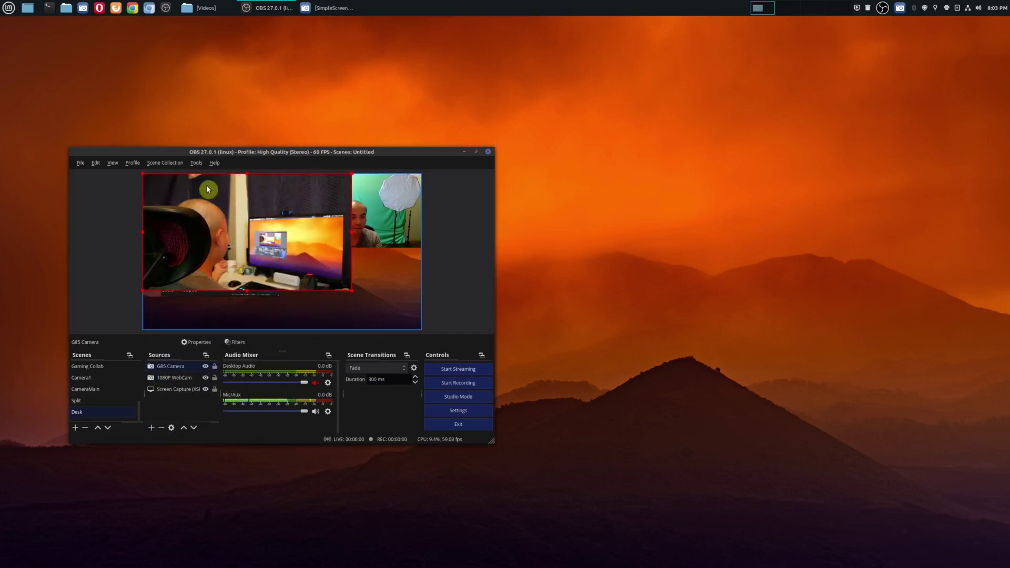
drag(141, 172, 218, 216)
drag(290, 259, 360, 291)
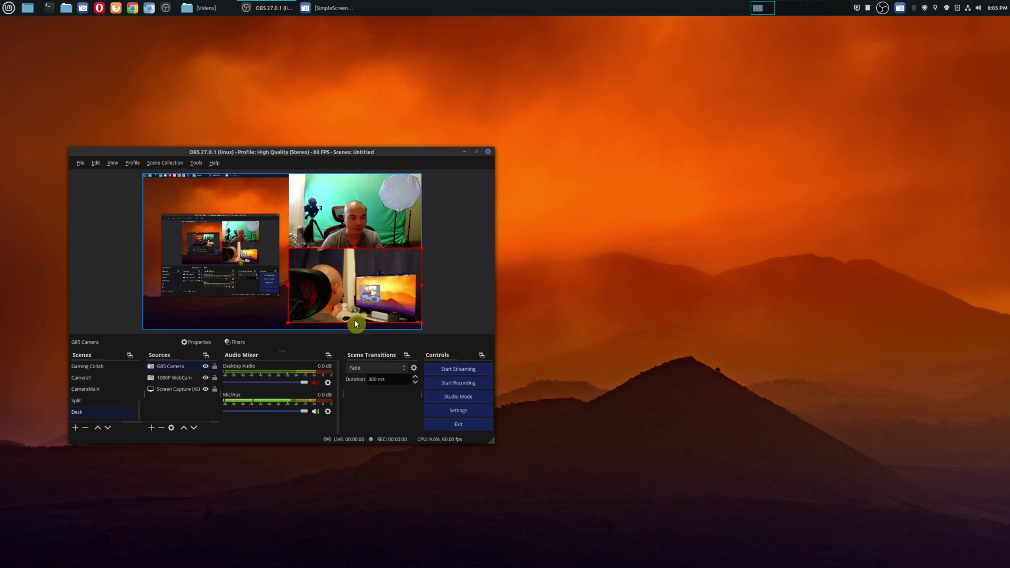
drag(422, 323, 431, 330)
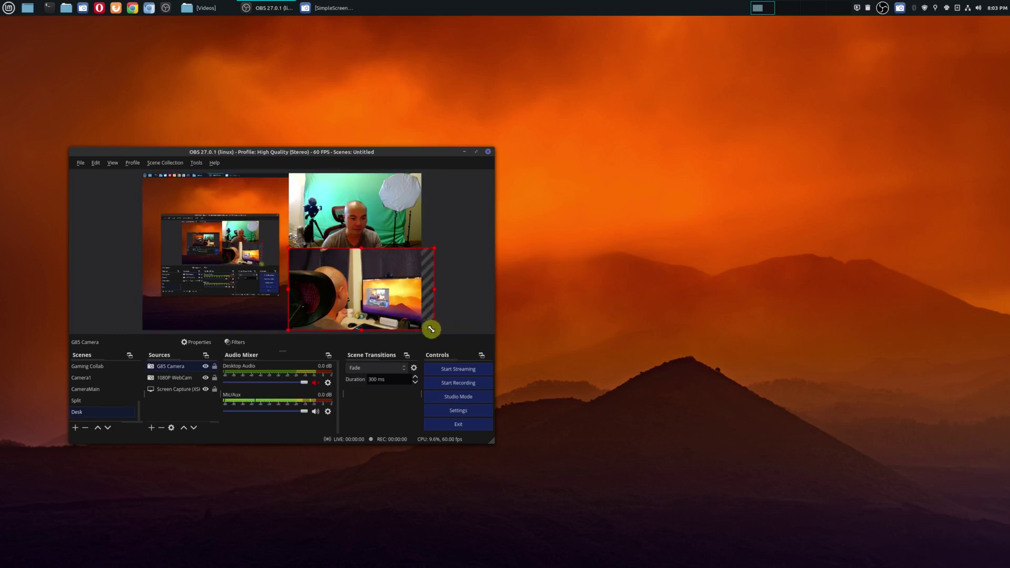
Step: Deselect and briefly maximize the OBS window to check the Desk layout
click(460, 295)
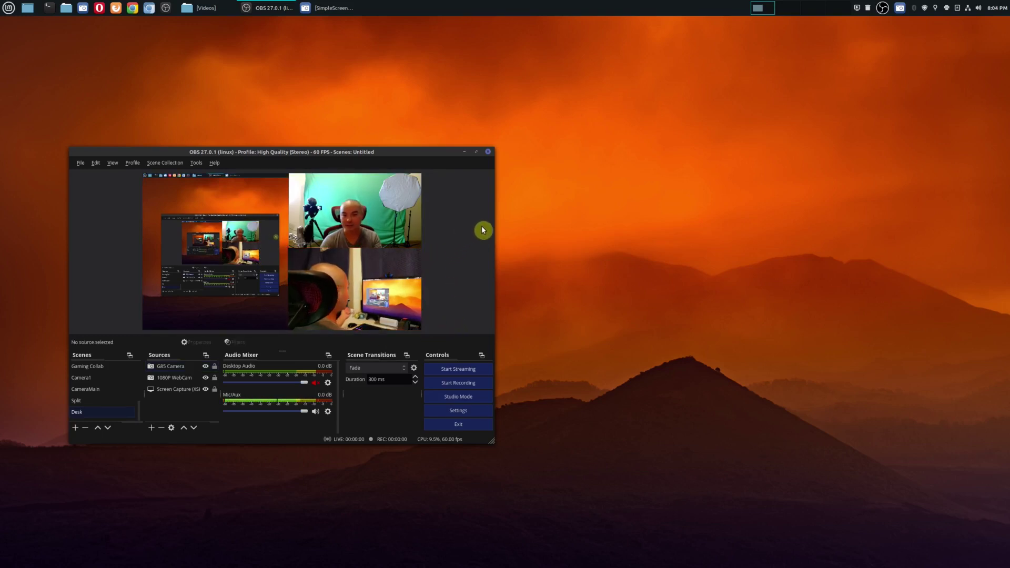
click(476, 151)
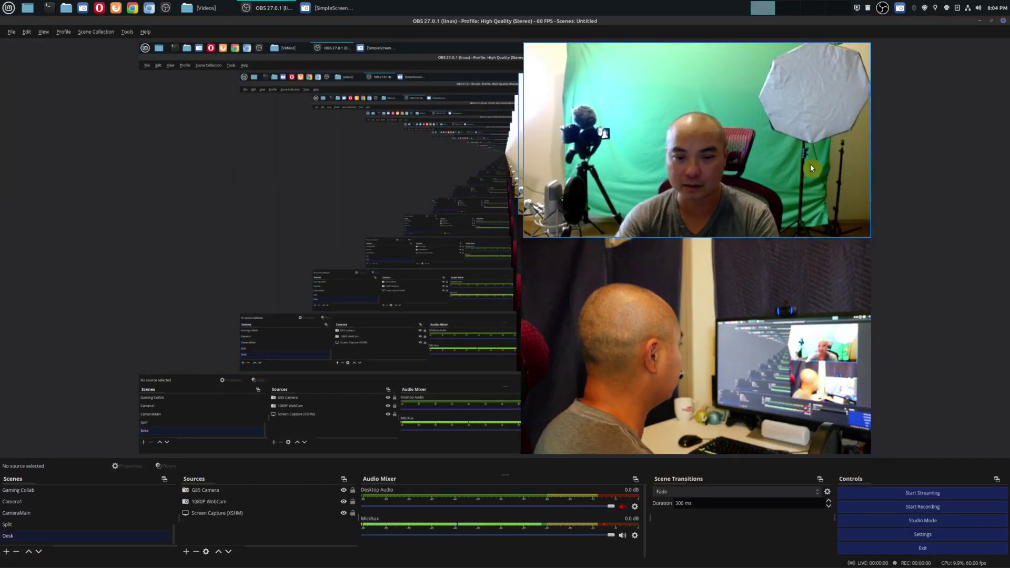
click(992, 21)
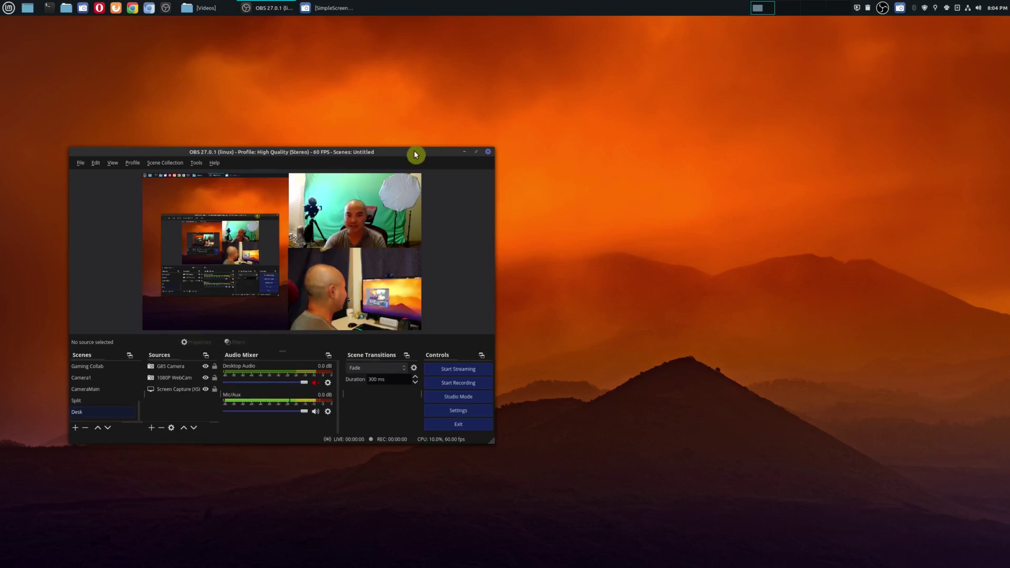
Step: Drag the OBS window up and to the right on the desktop
drag(415, 154, 670, 105)
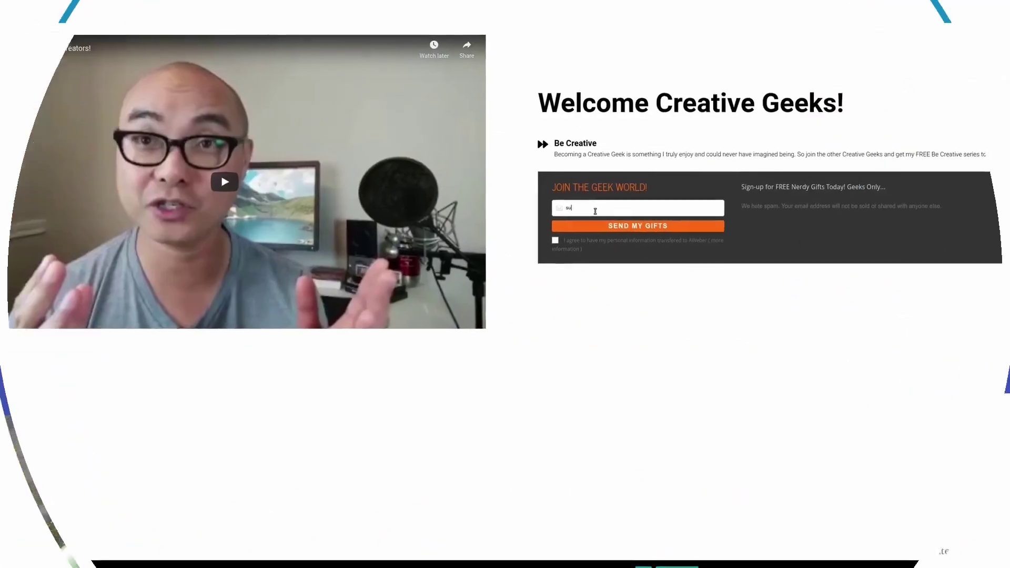
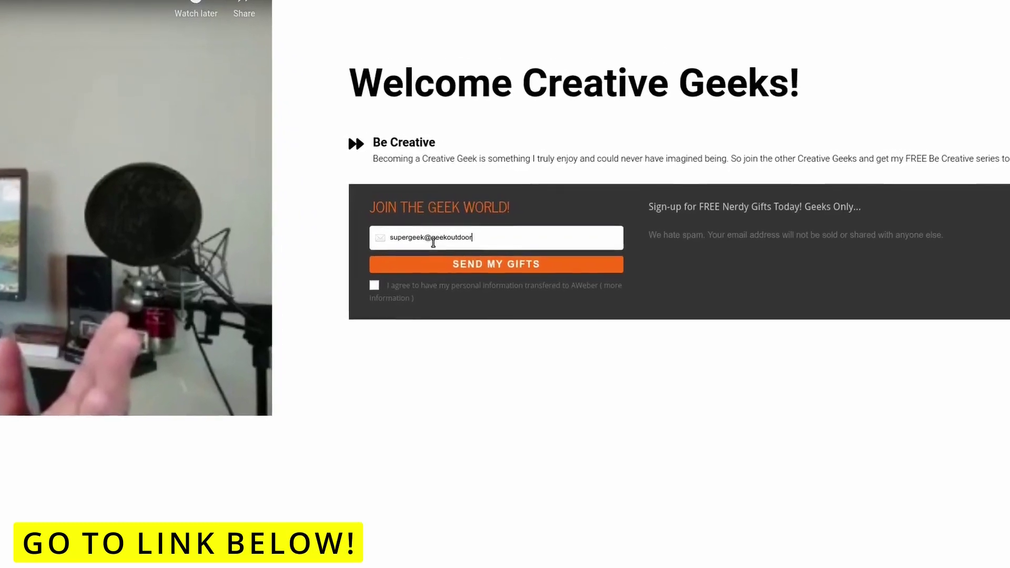